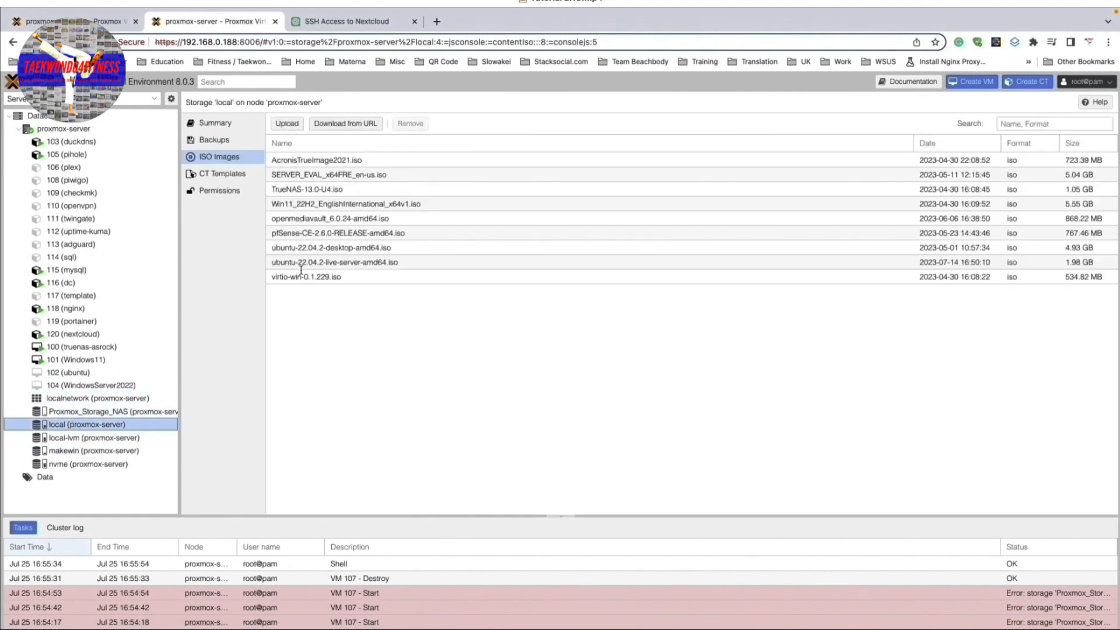
# Check the local storage's ISO images for the Windows 11 installer and virtio-win-0.1.229.iso.
pyautogui.click(329, 205)
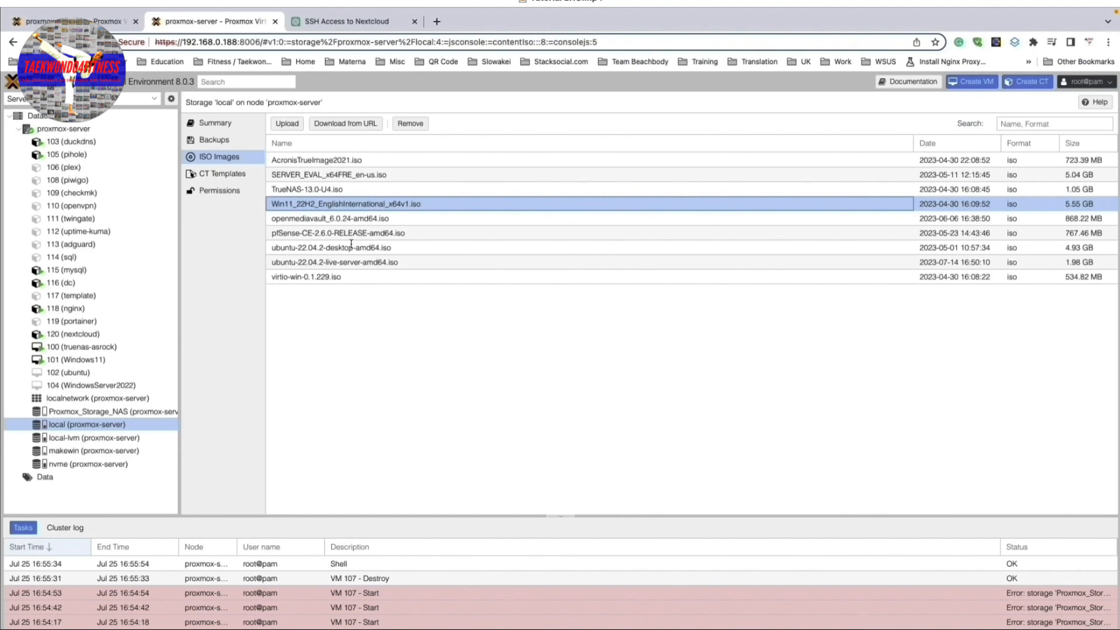
pyautogui.click(306, 279)
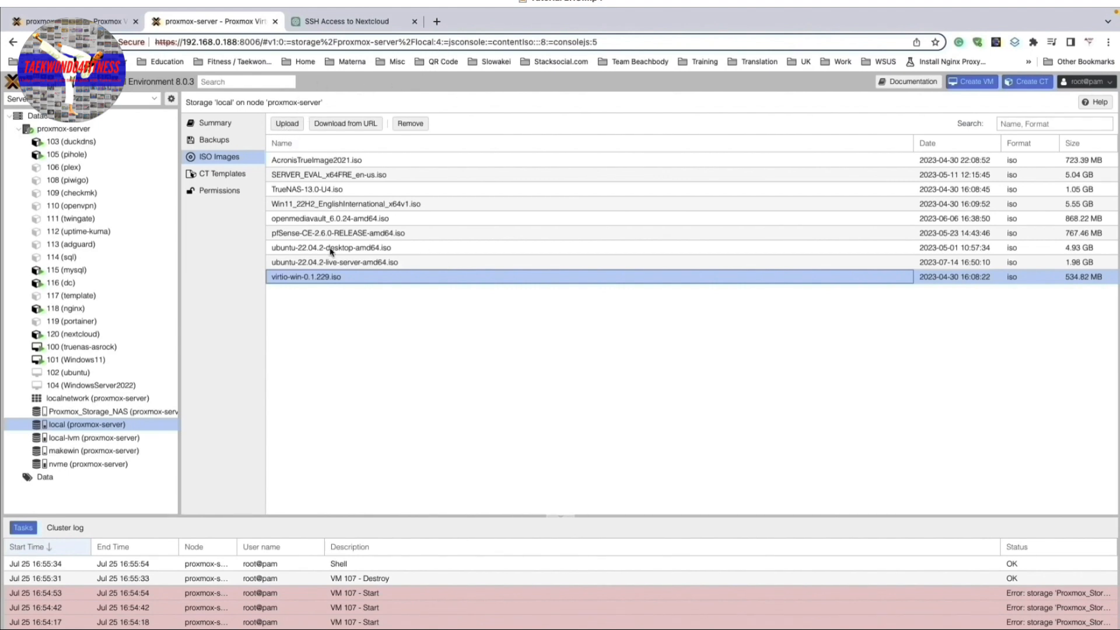
# Start creating a virtual machine on the proxmox-server node and name it Windows11.
pyautogui.click(64, 129)
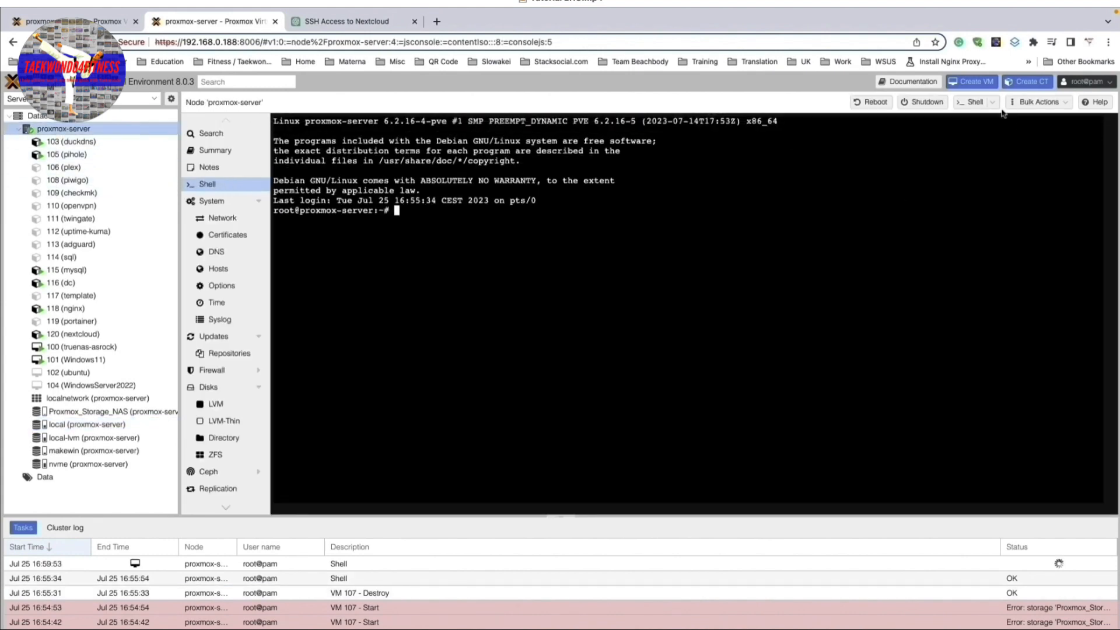
pyautogui.click(966, 86)
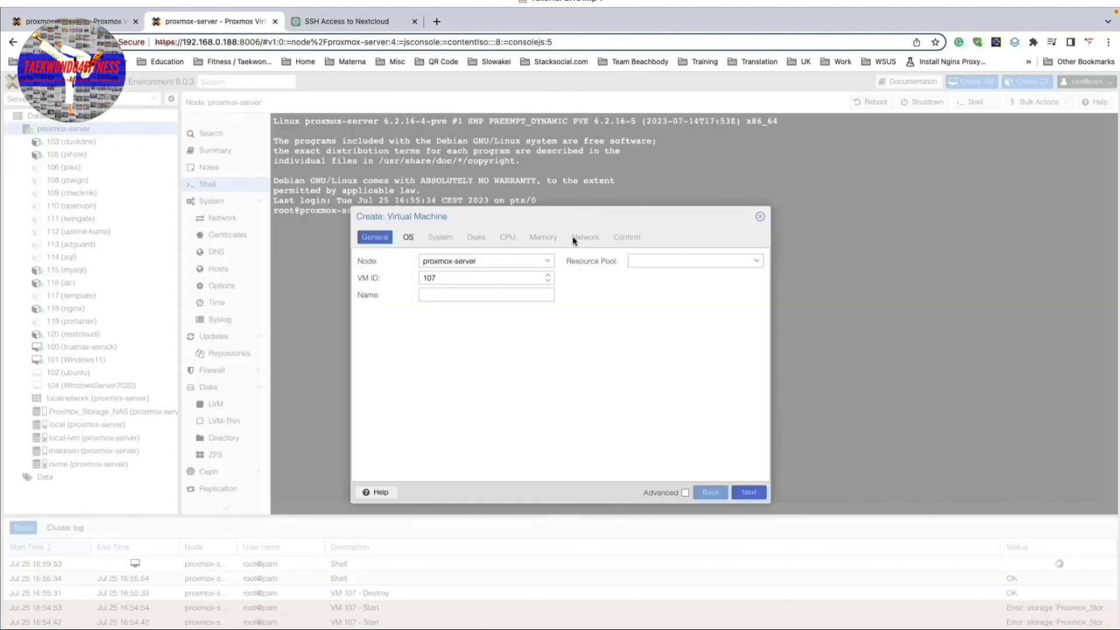
pyautogui.click(436, 296)
pyautogui.write('Window')
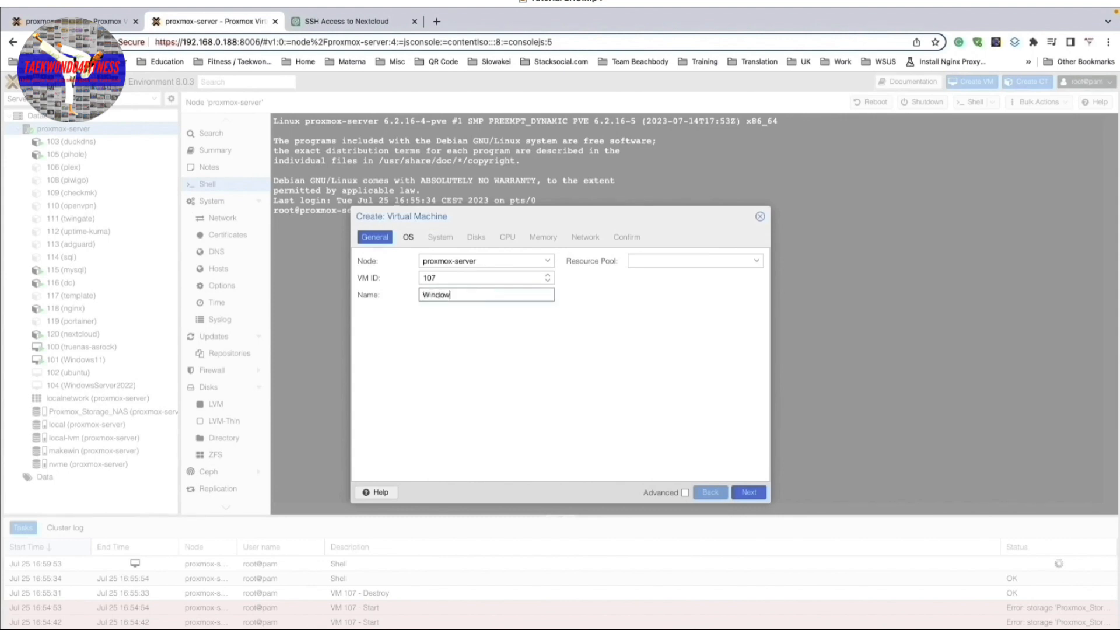
pyautogui.write('s11')
pyautogui.click(750, 492)
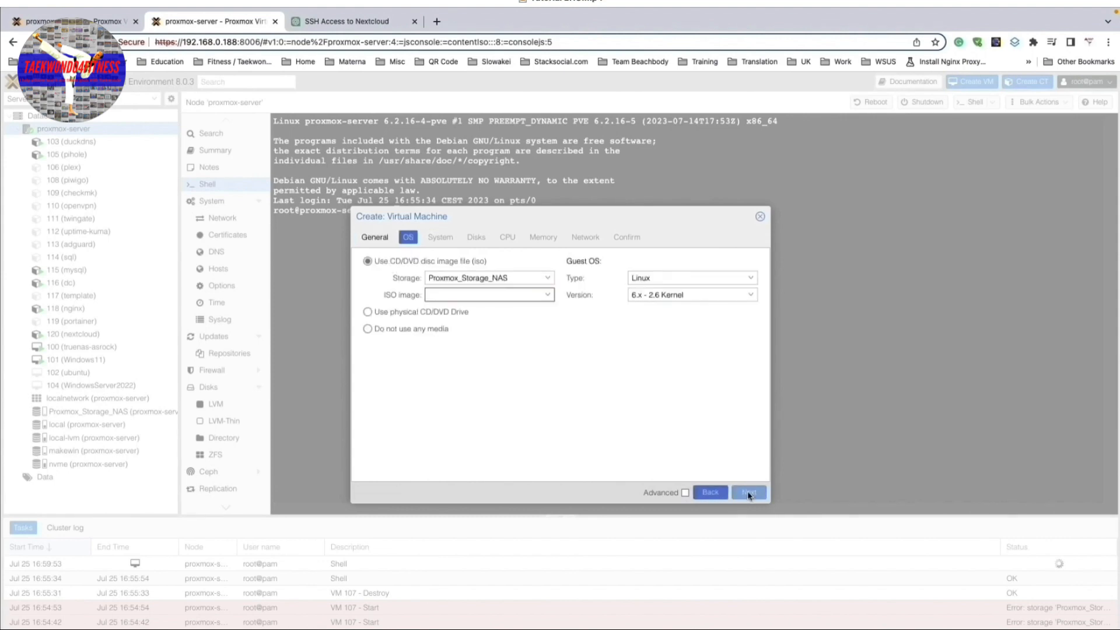
# Use Win11_22H2_EnglishInternational_x64v1.iso from the local storage as the virtual machine's installation image.
pyautogui.click(549, 278)
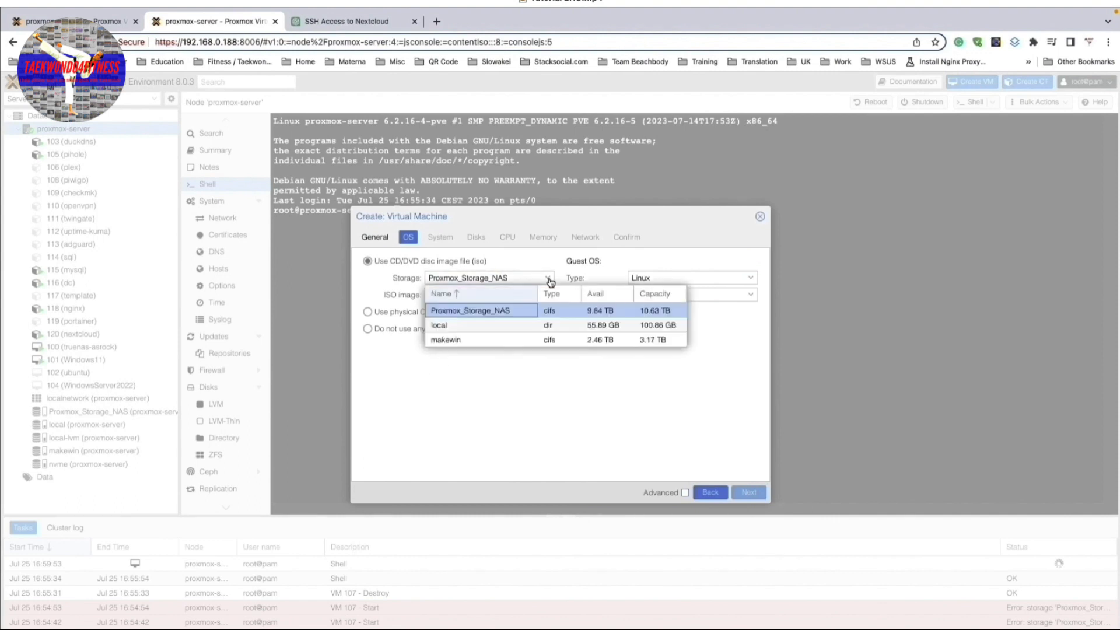
pyautogui.click(450, 326)
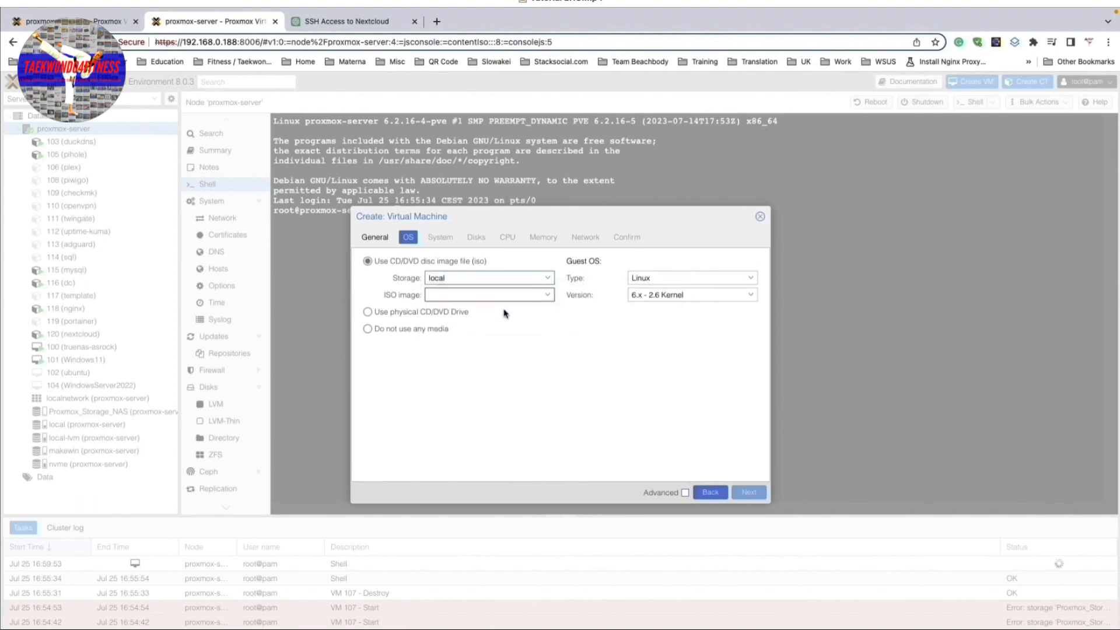
pyautogui.click(548, 296)
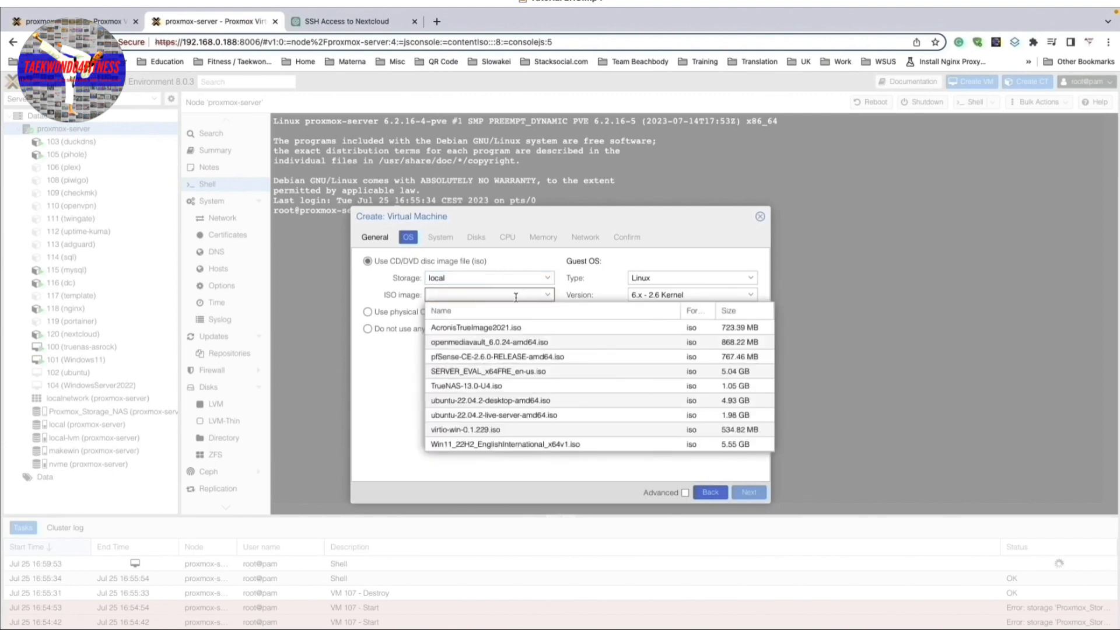
pyautogui.click(485, 444)
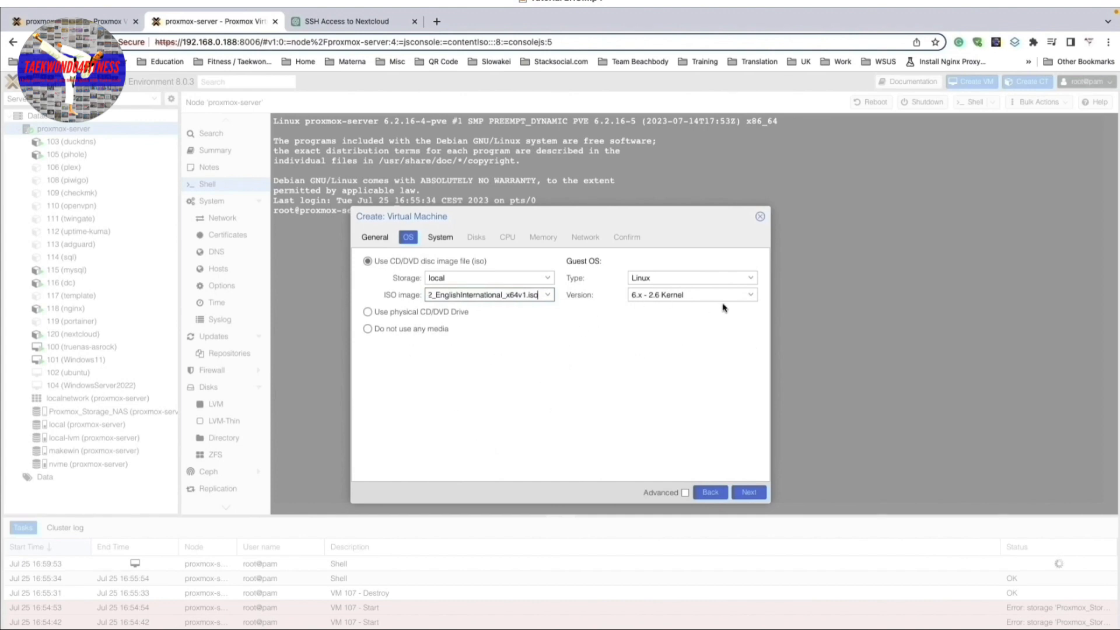
# Set the guest OS type to Microsoft Windows with version 11/2022 and continue to the system settings.
pyautogui.click(715, 279)
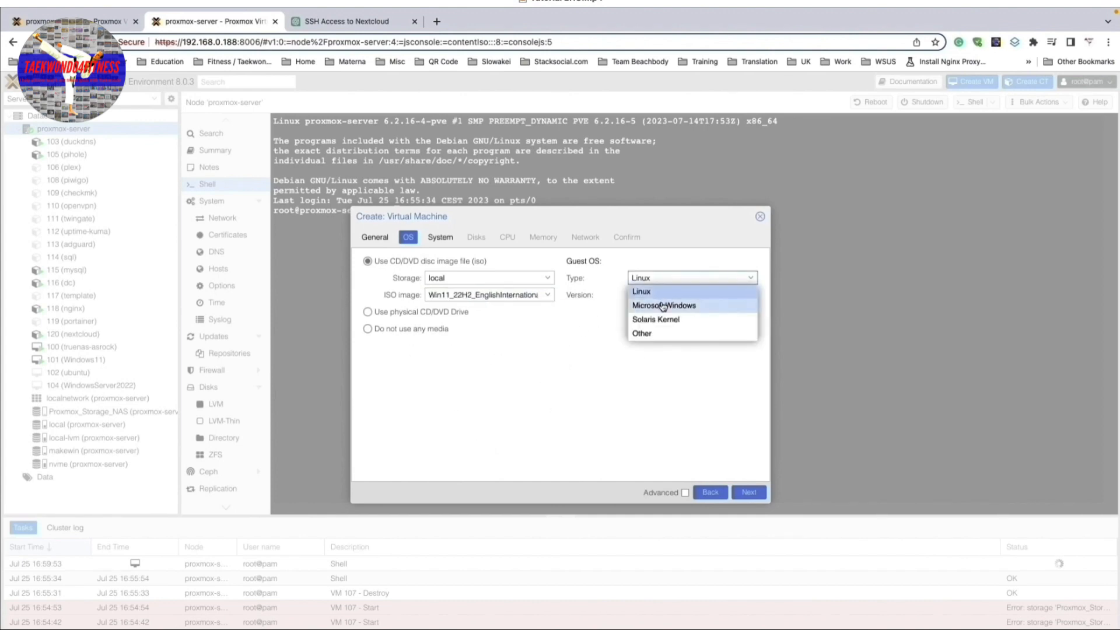
pyautogui.click(663, 306)
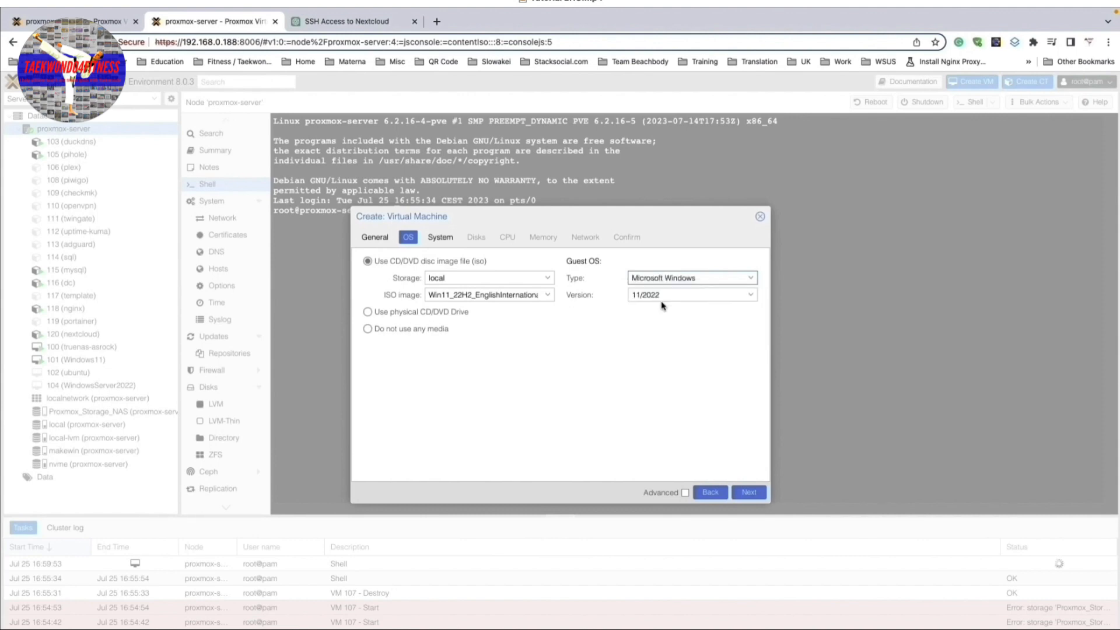
pyautogui.click(751, 296)
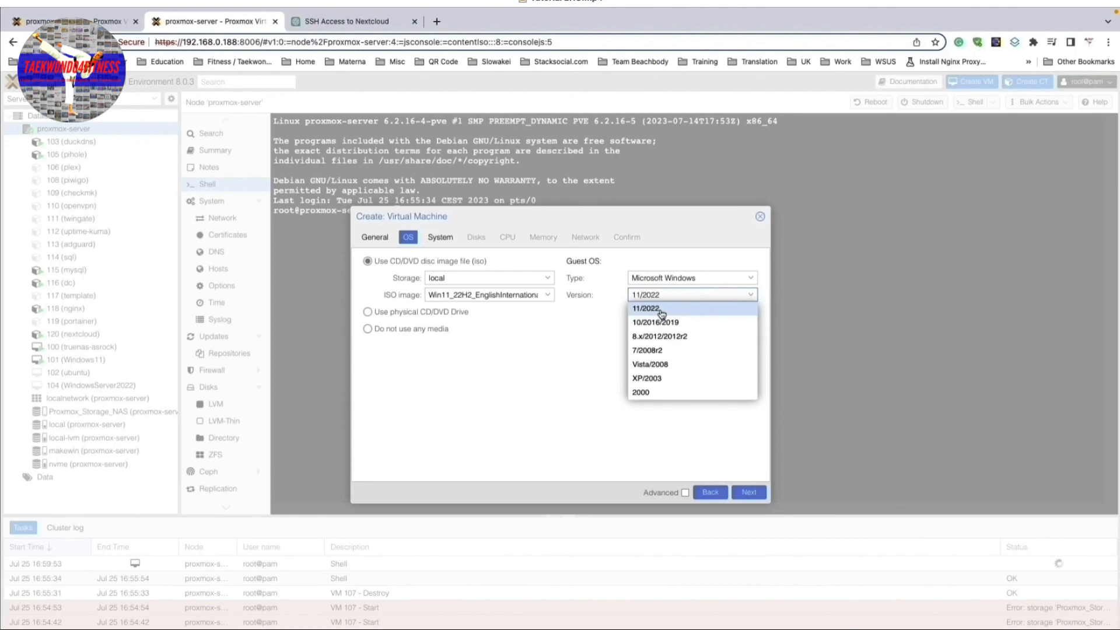
pyautogui.click(661, 314)
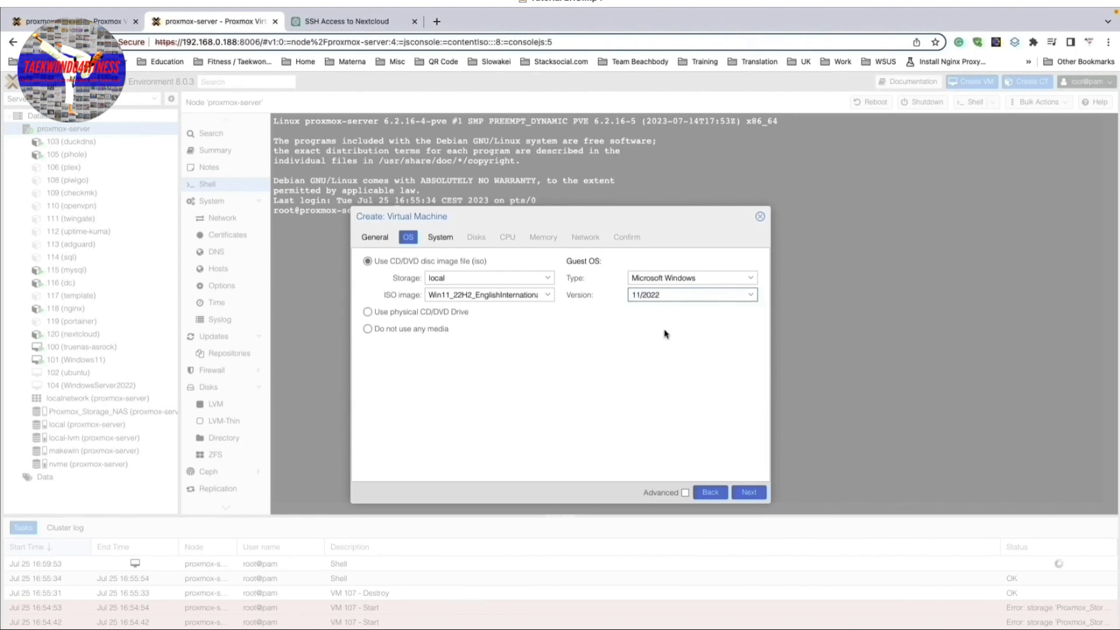
pyautogui.click(753, 492)
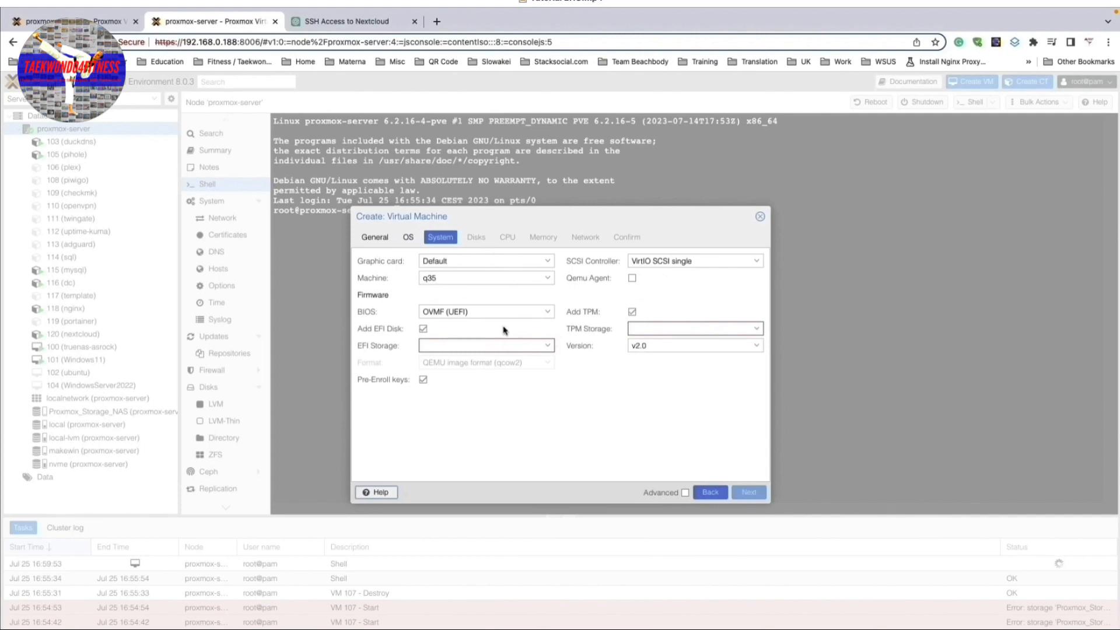
# Set both the EFI storage and the TPM storage to nvme and continue to the disk settings.
pyautogui.click(552, 348)
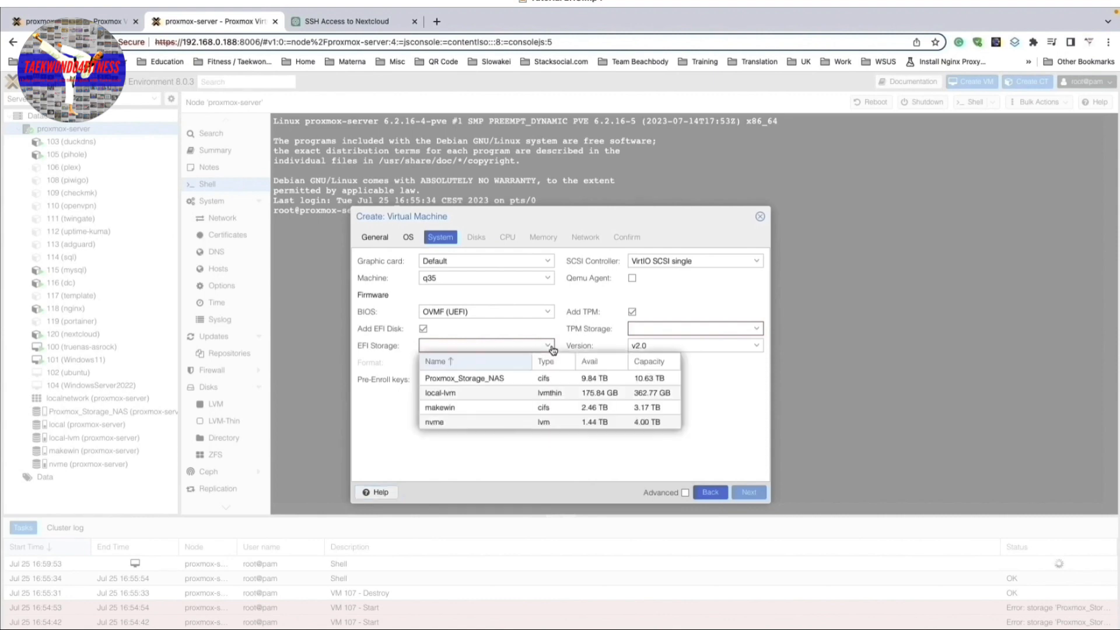
pyautogui.click(436, 422)
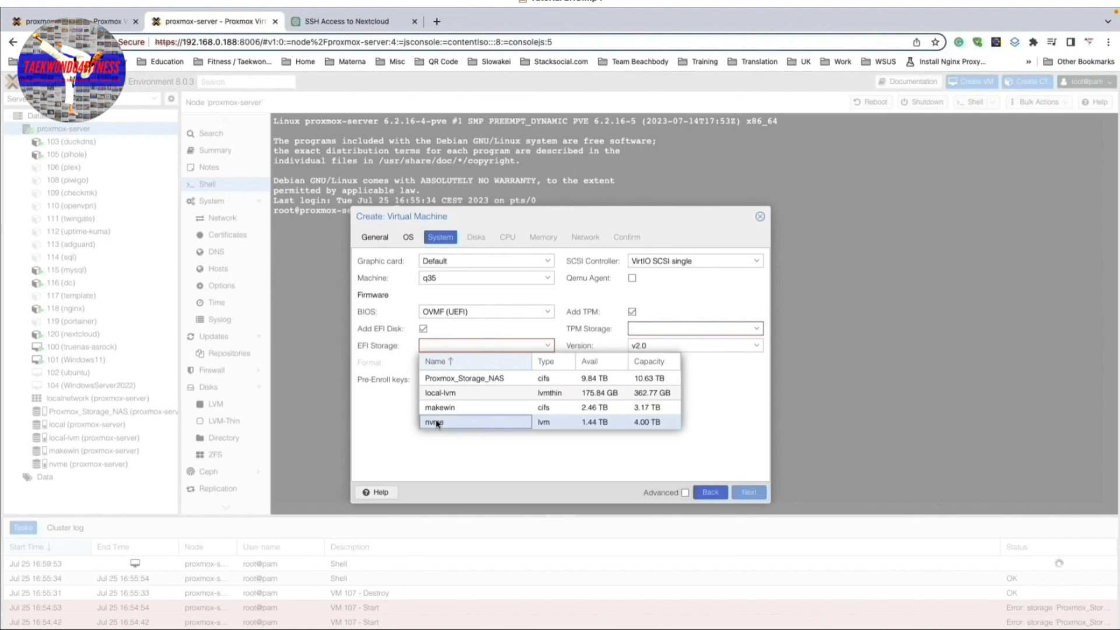
pyautogui.click(757, 330)
pyautogui.click(644, 405)
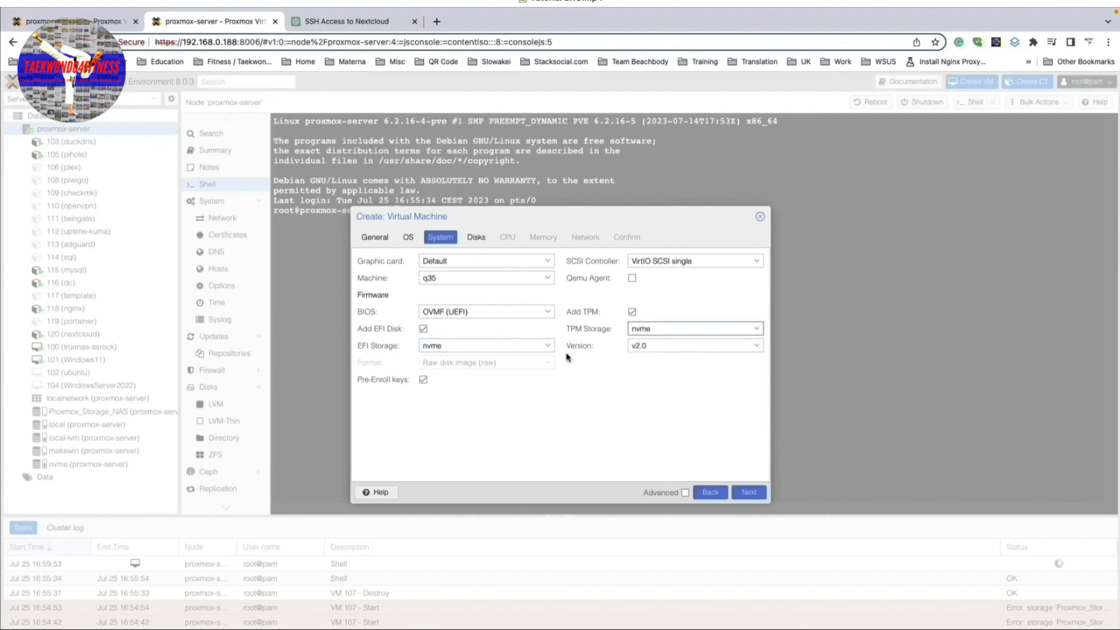
pyautogui.click(751, 494)
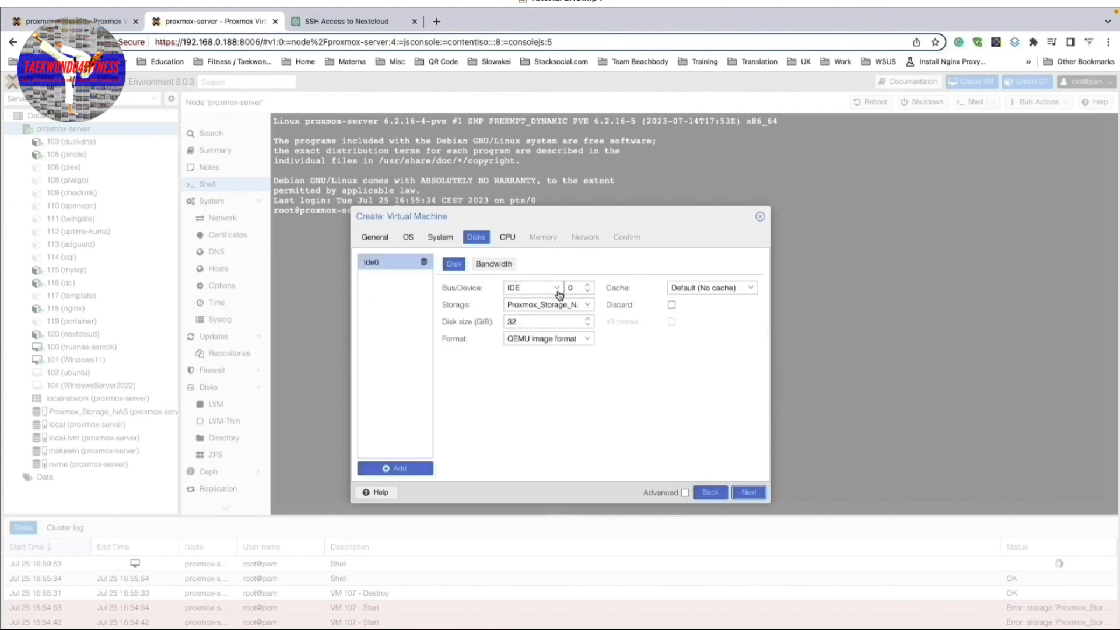
# Configure the virtual disk as VirtIO Block on the nvme storage with a size of 64 GiB.
pyautogui.click(557, 289)
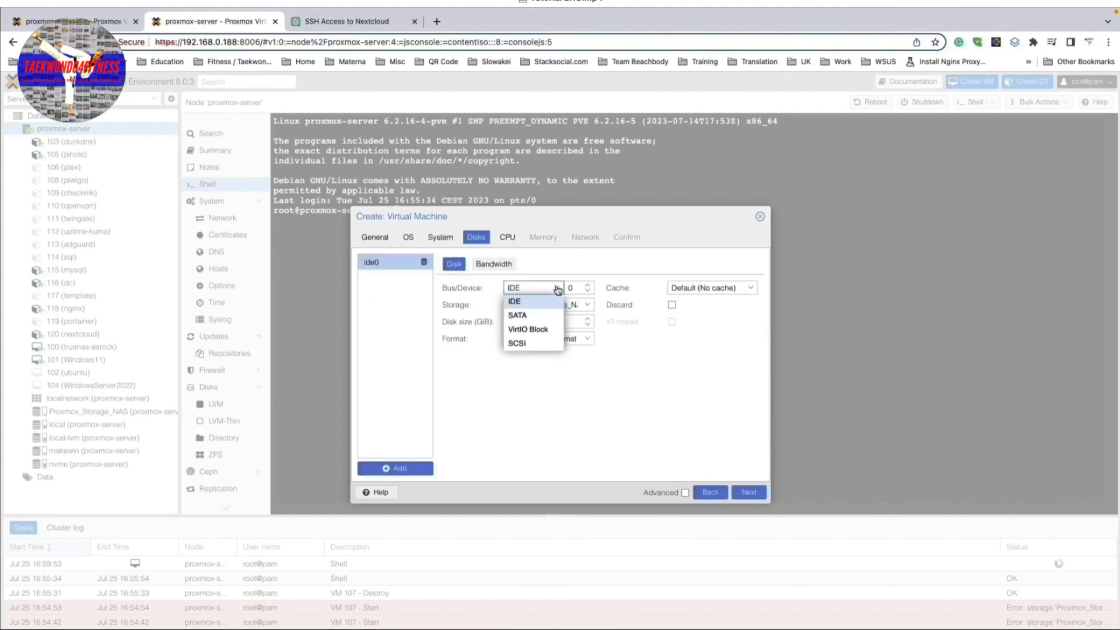
pyautogui.click(544, 330)
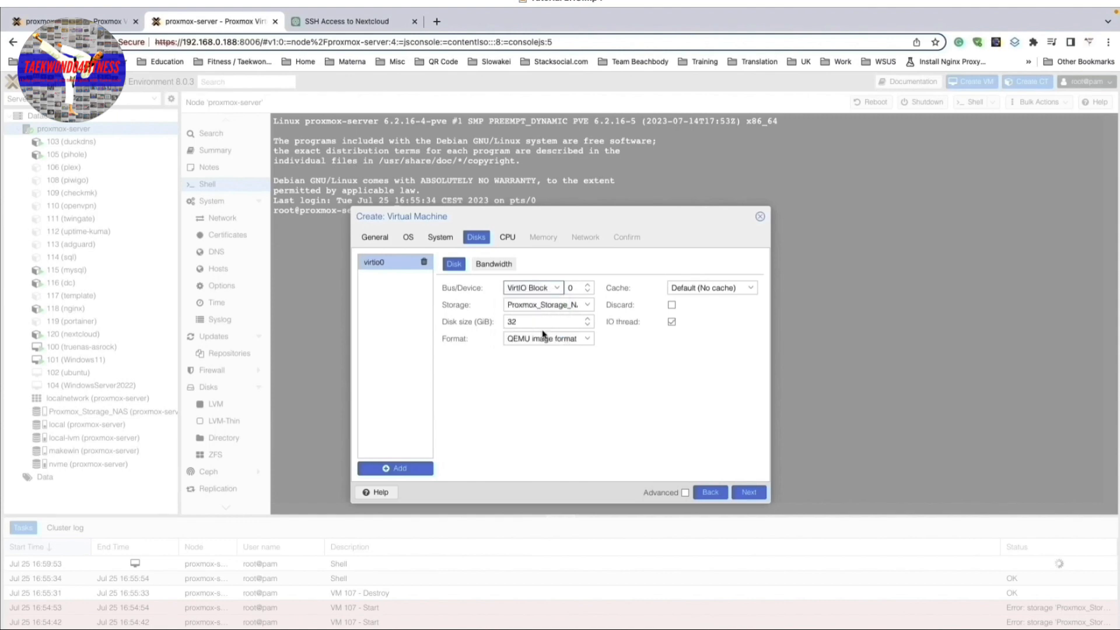
pyautogui.click(589, 305)
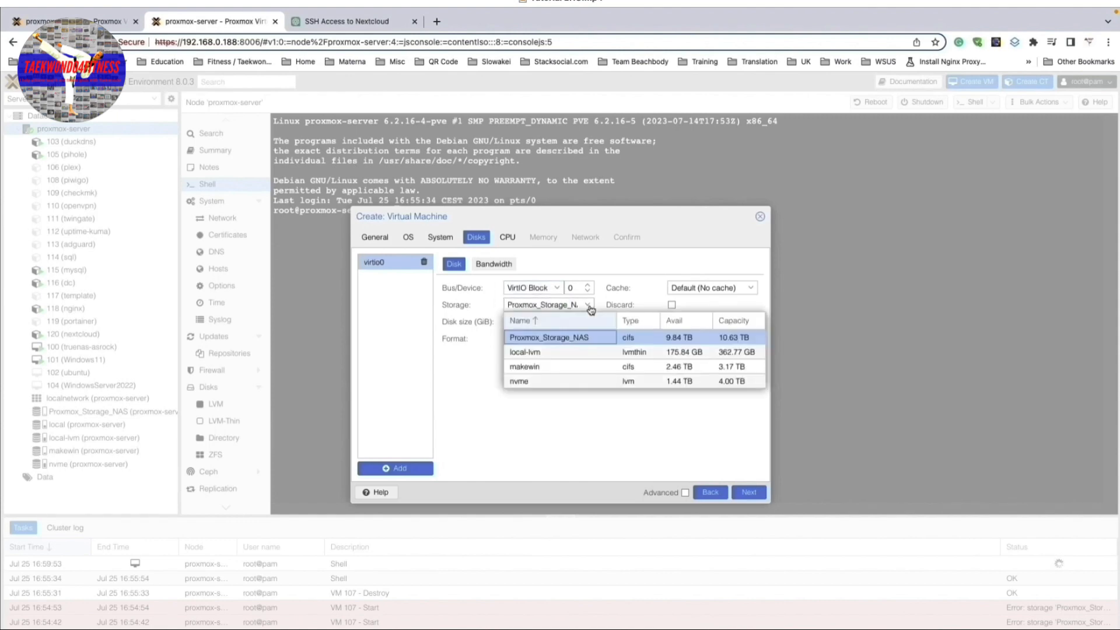
pyautogui.click(519, 381)
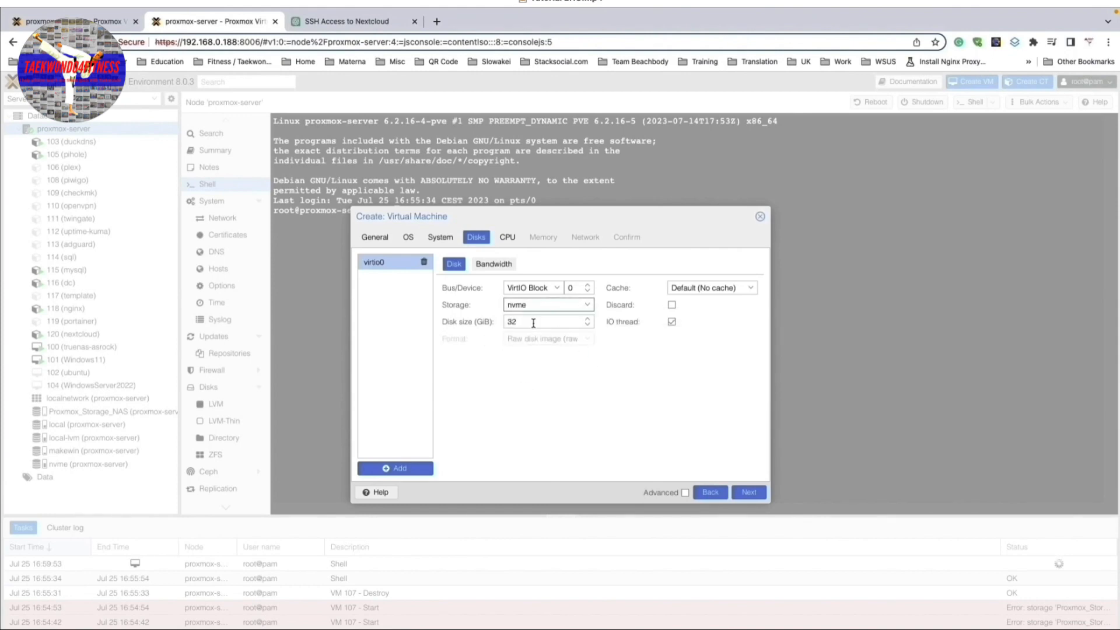
pyautogui.moveTo(533, 322); pyautogui.dragTo(466, 323)
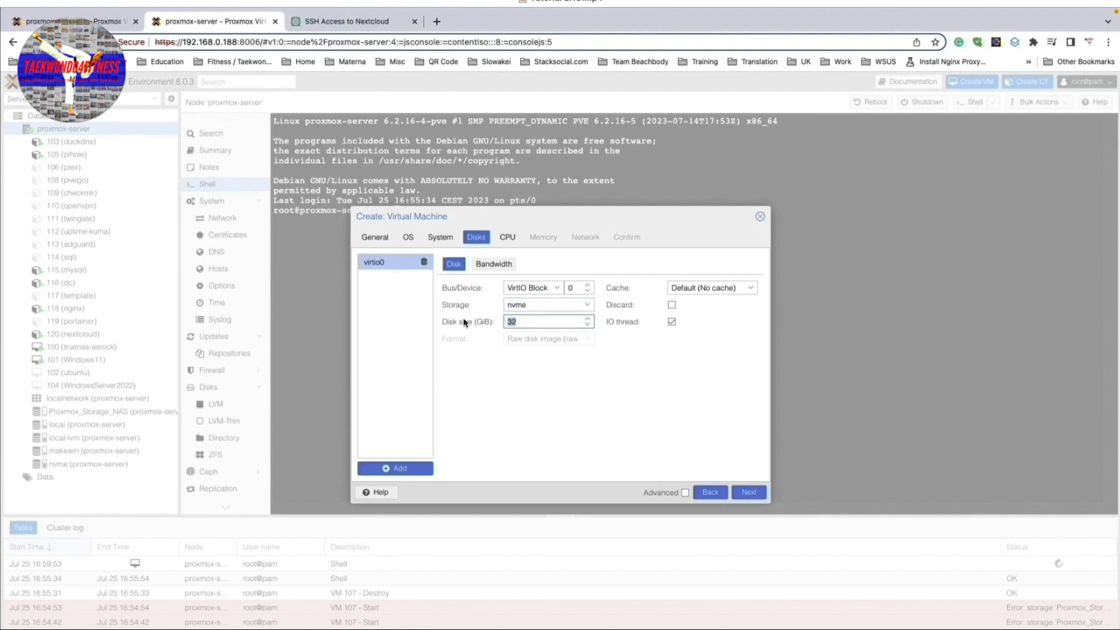
pyautogui.write('64')
pyautogui.click(749, 493)
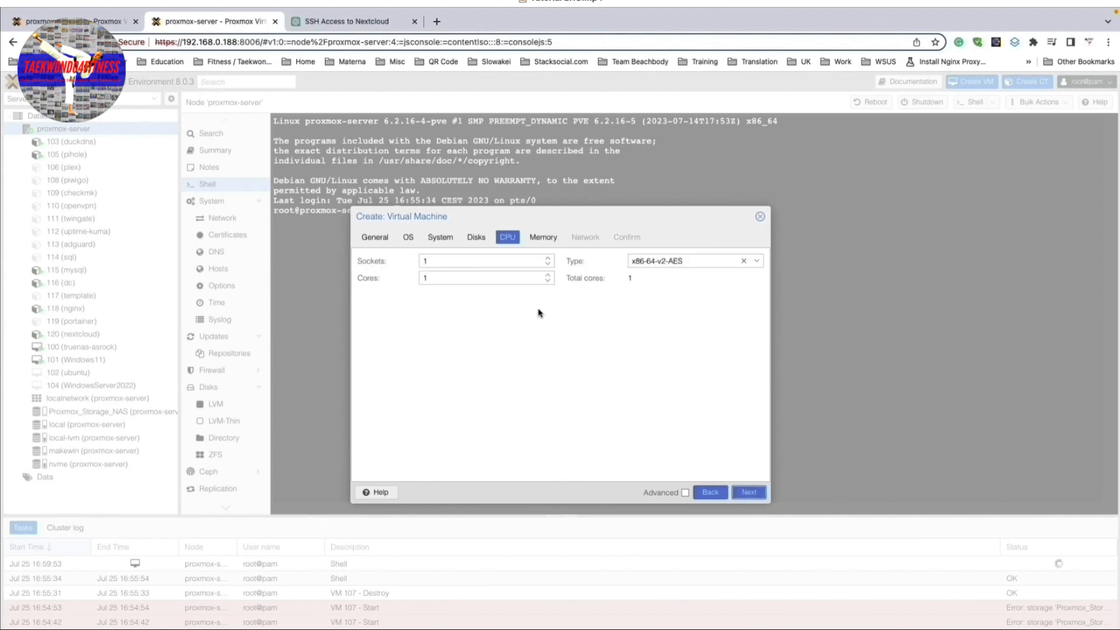
# Give the virtual machine 2 CPU cores and set the CPU type to host.
pyautogui.click(547, 283)
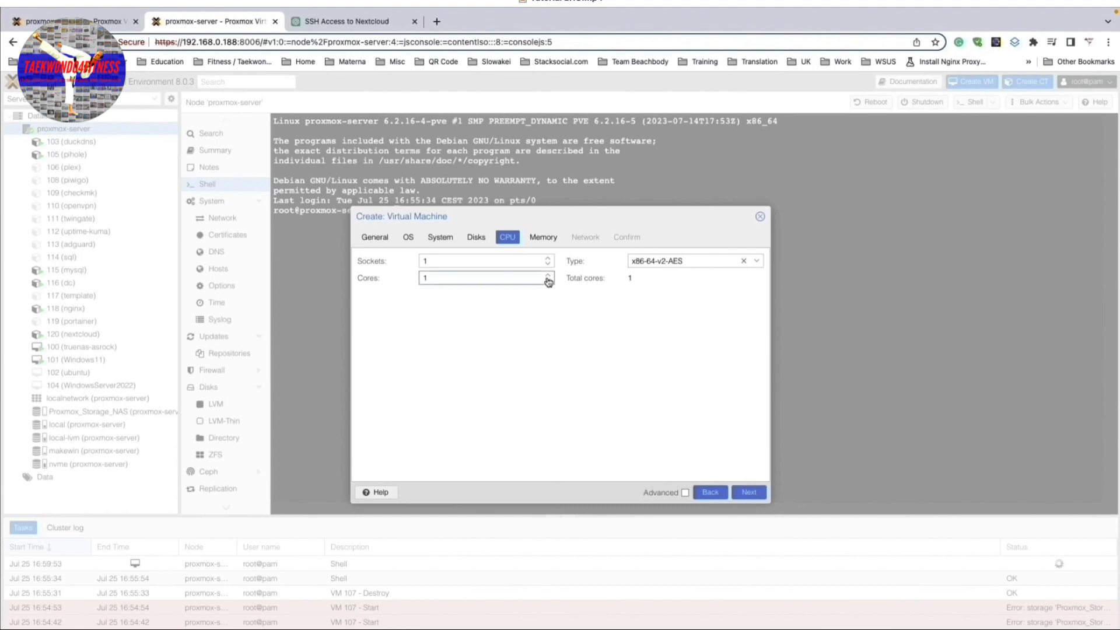
pyautogui.click(548, 276)
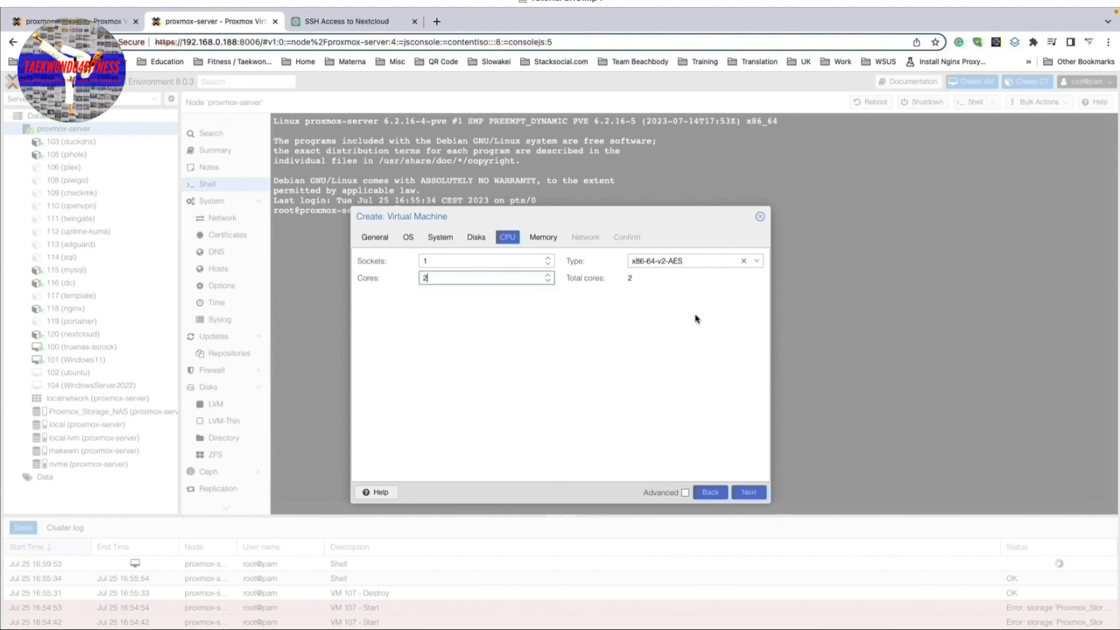
pyautogui.click(696, 258)
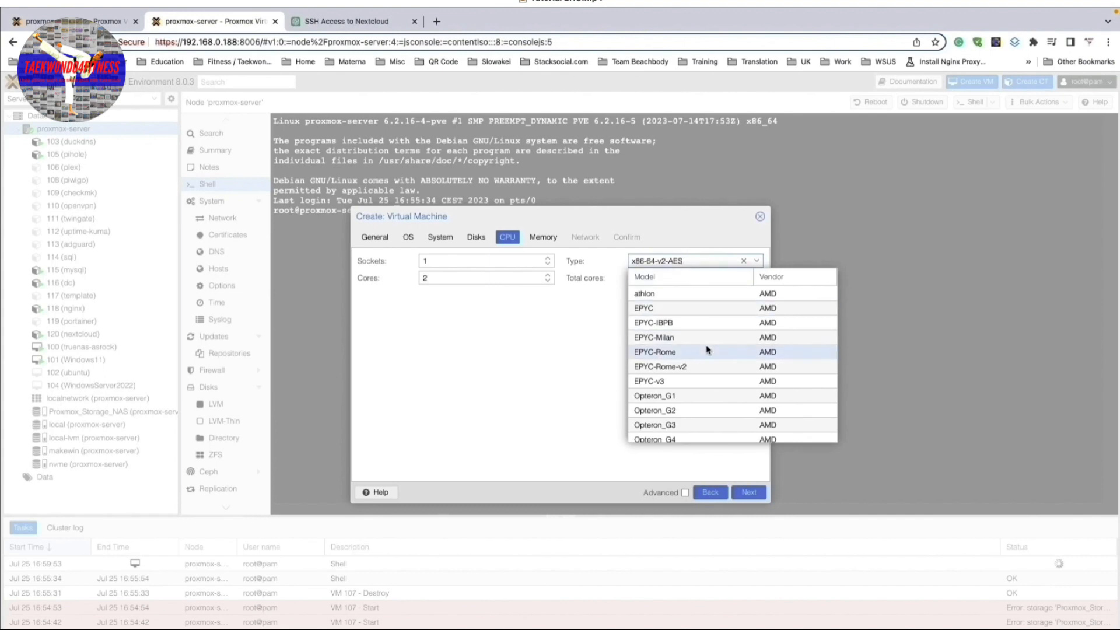
pyautogui.scroll(-6, 709, 347)
pyautogui.scroll(-15, 708, 349)
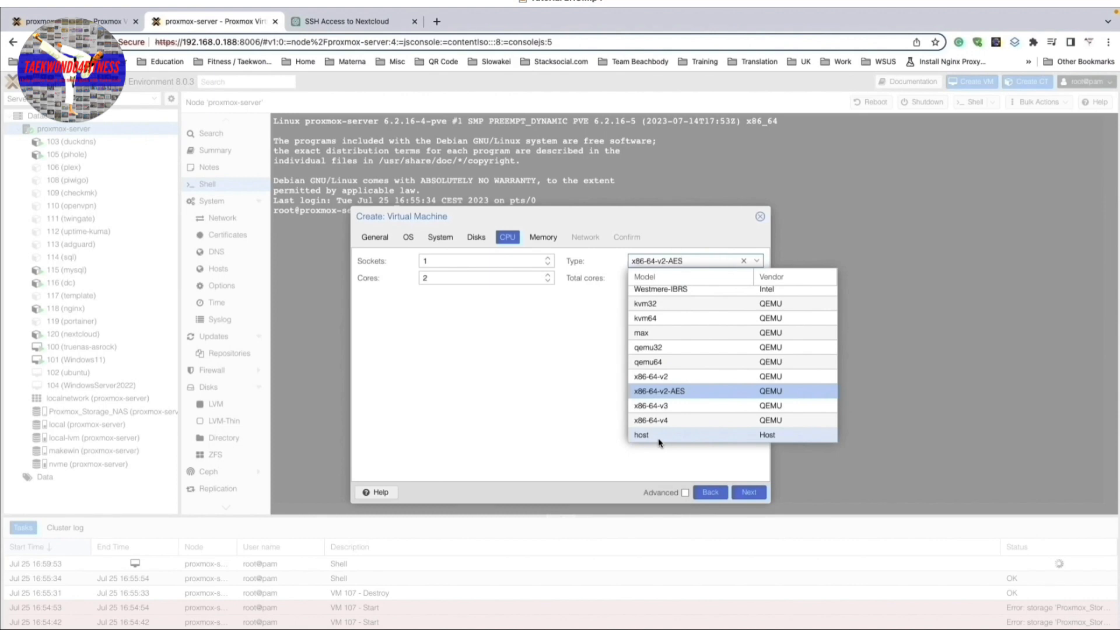
pyautogui.click(648, 434)
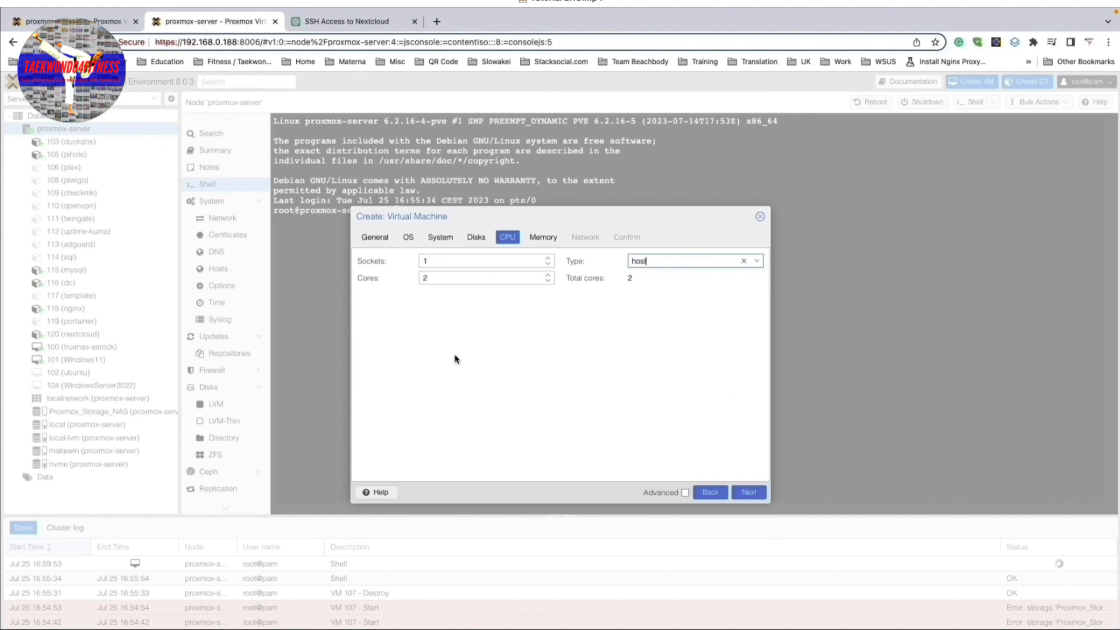
pyautogui.click(750, 493)
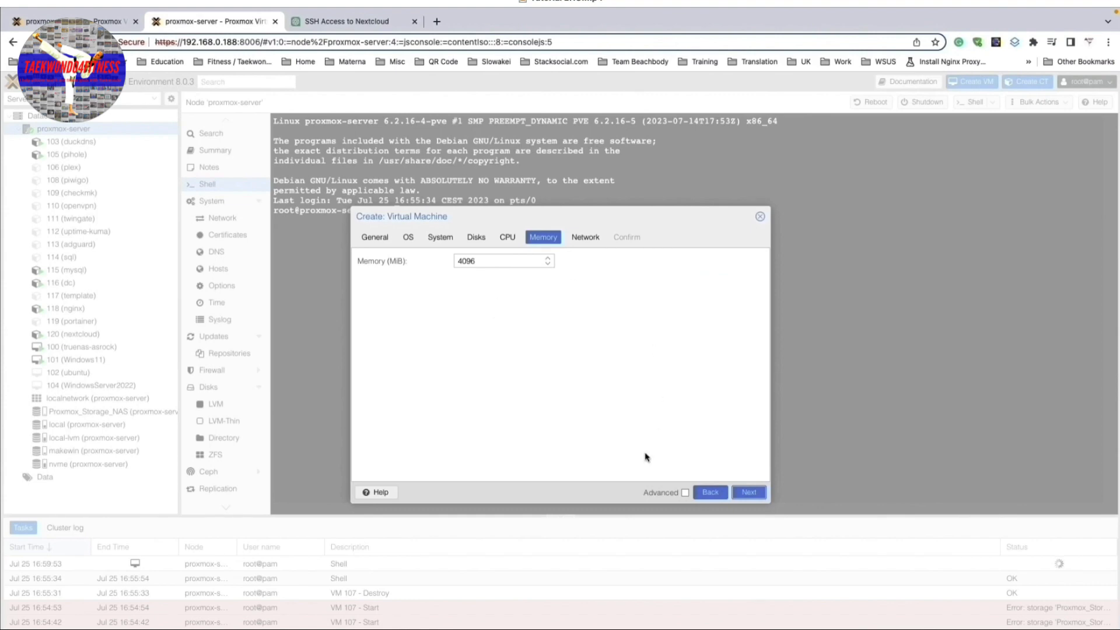
# Accept the default memory size and set the network card model to VirtIO (paravirtualized).
pyautogui.click(749, 493)
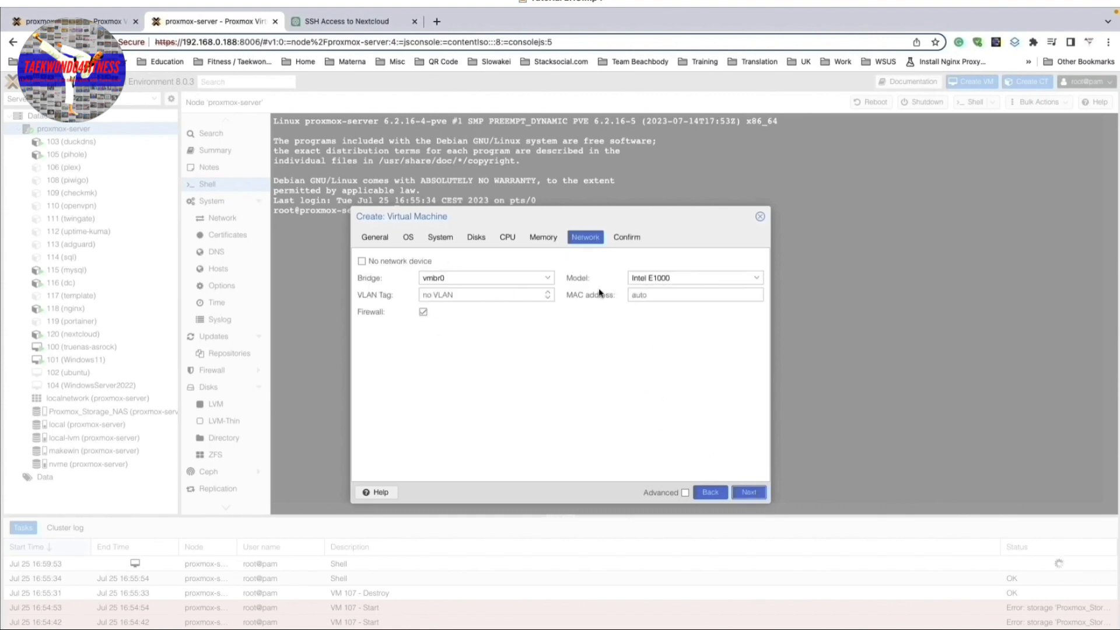
pyautogui.click(754, 278)
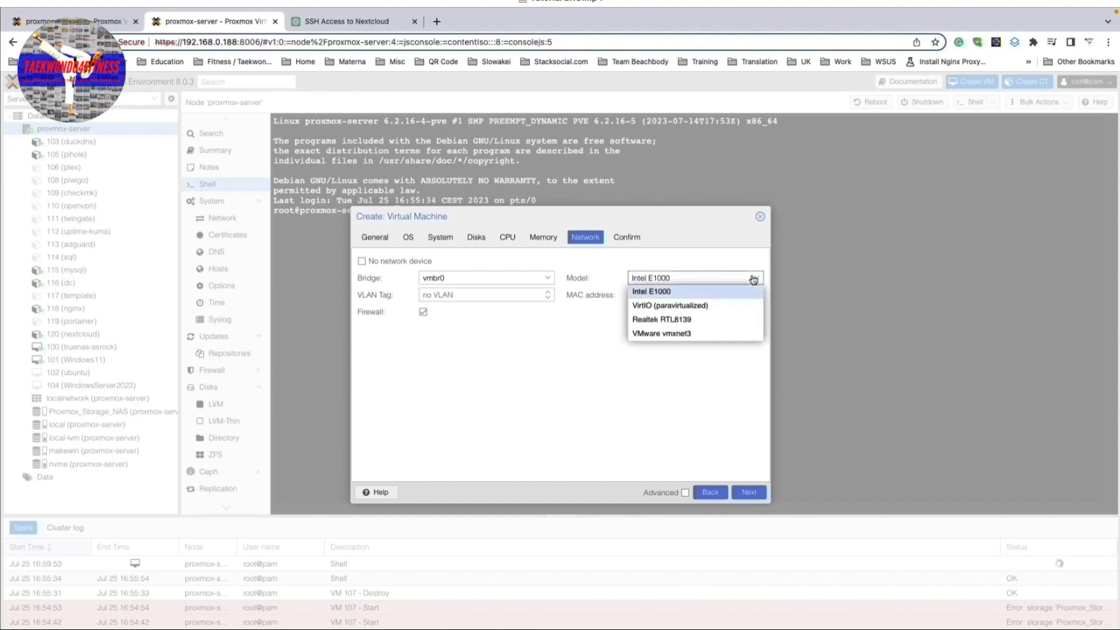
pyautogui.click(709, 313)
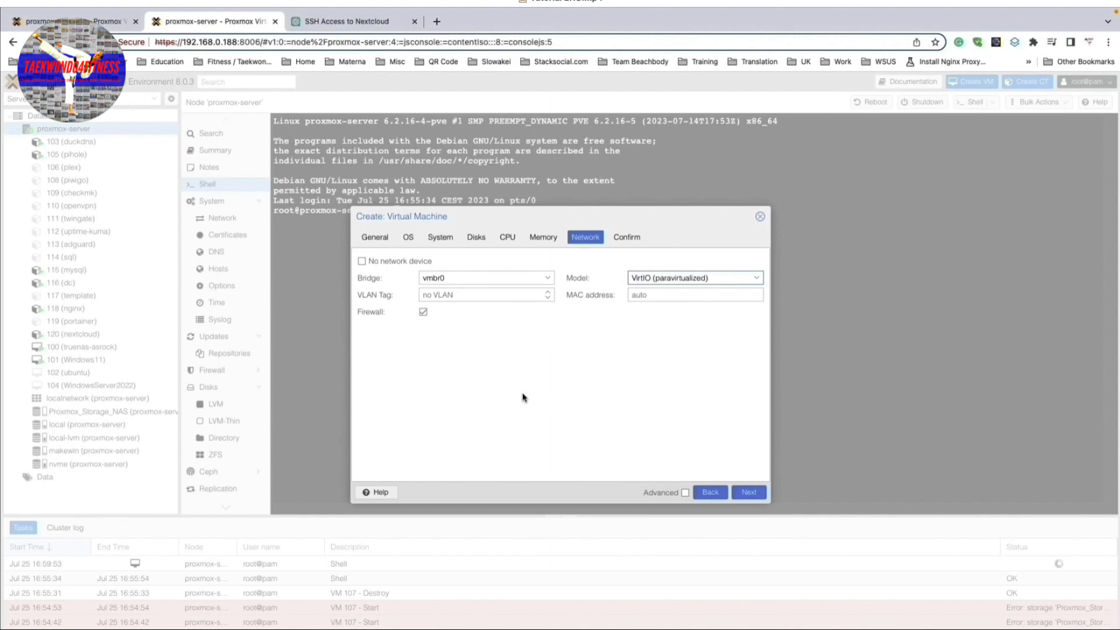
pyautogui.click(751, 493)
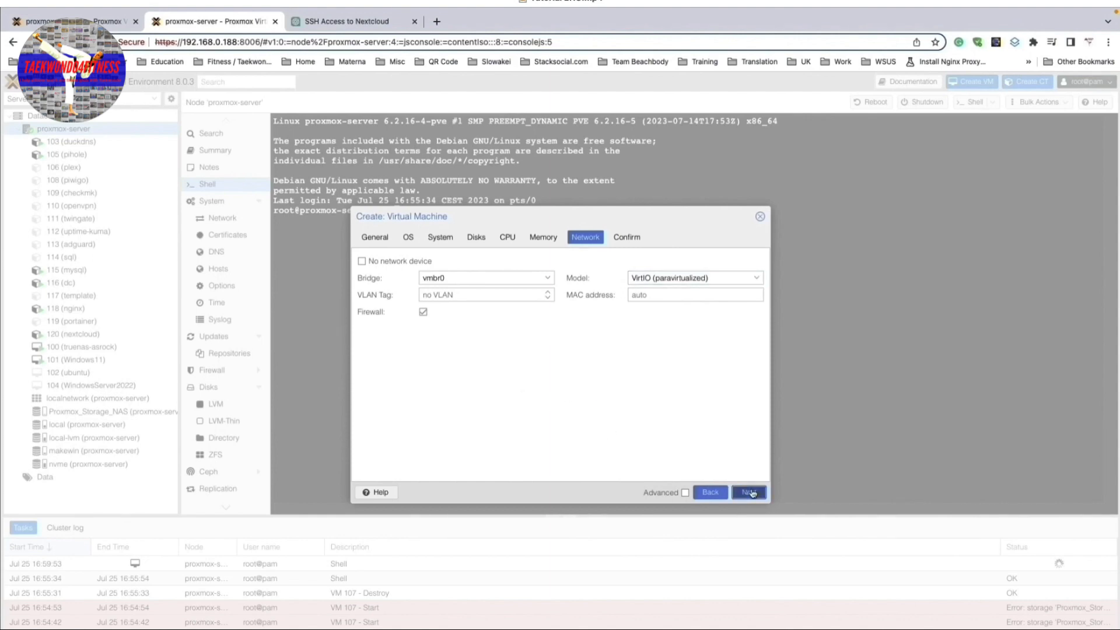
# Review the summary, finish creating the Windows 11 virtual machine, and open the hardware settings of VM 107.
pyautogui.scroll(-5, 521, 373)
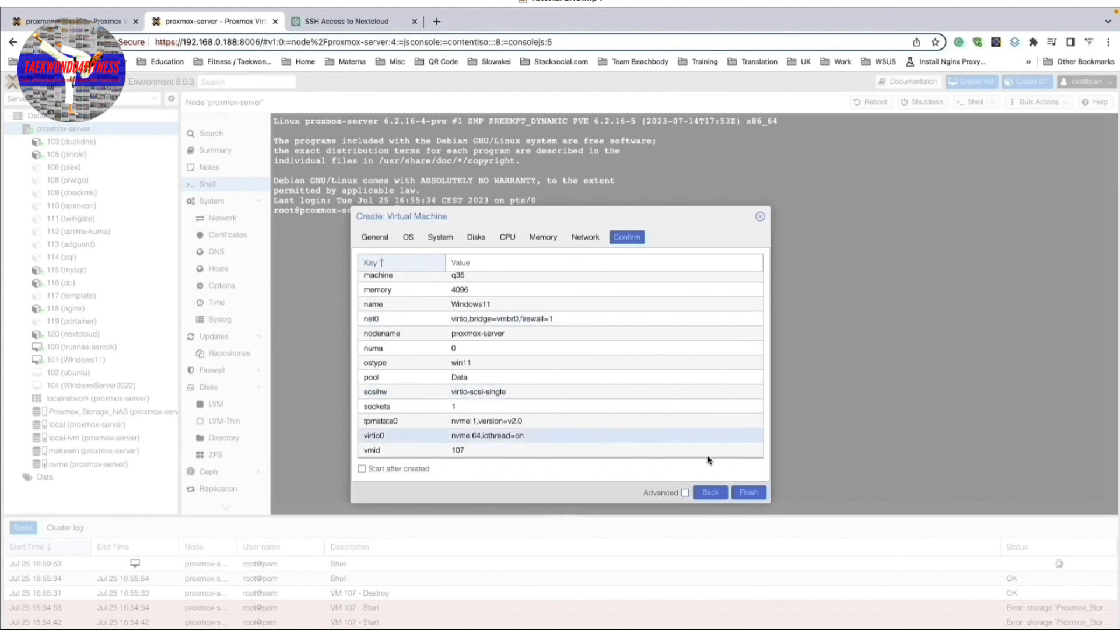
pyautogui.click(755, 493)
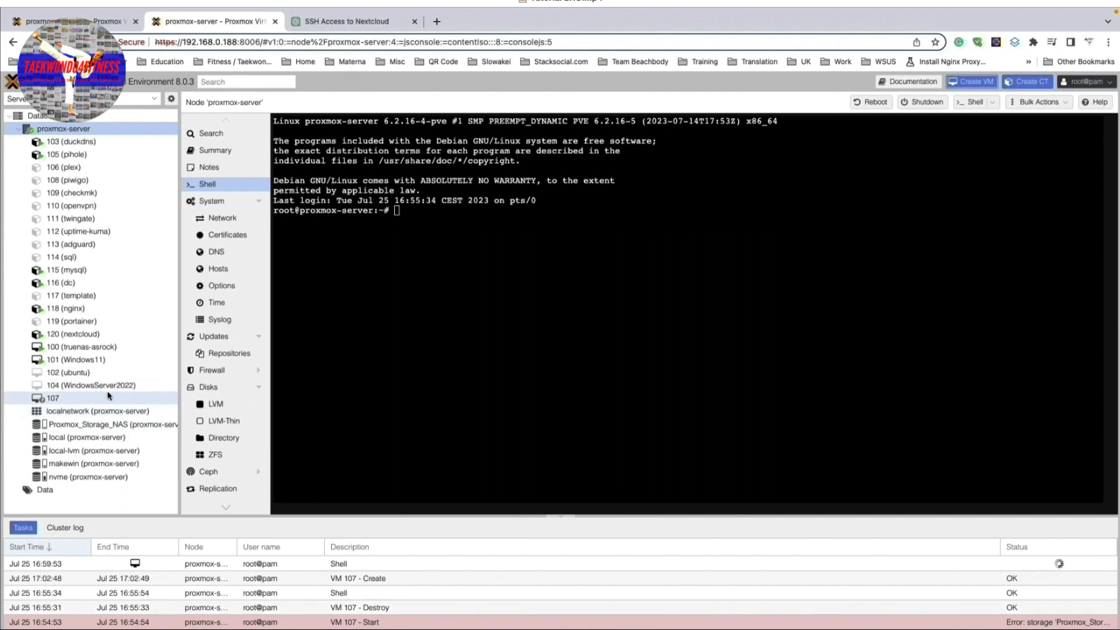
pyautogui.click(77, 402)
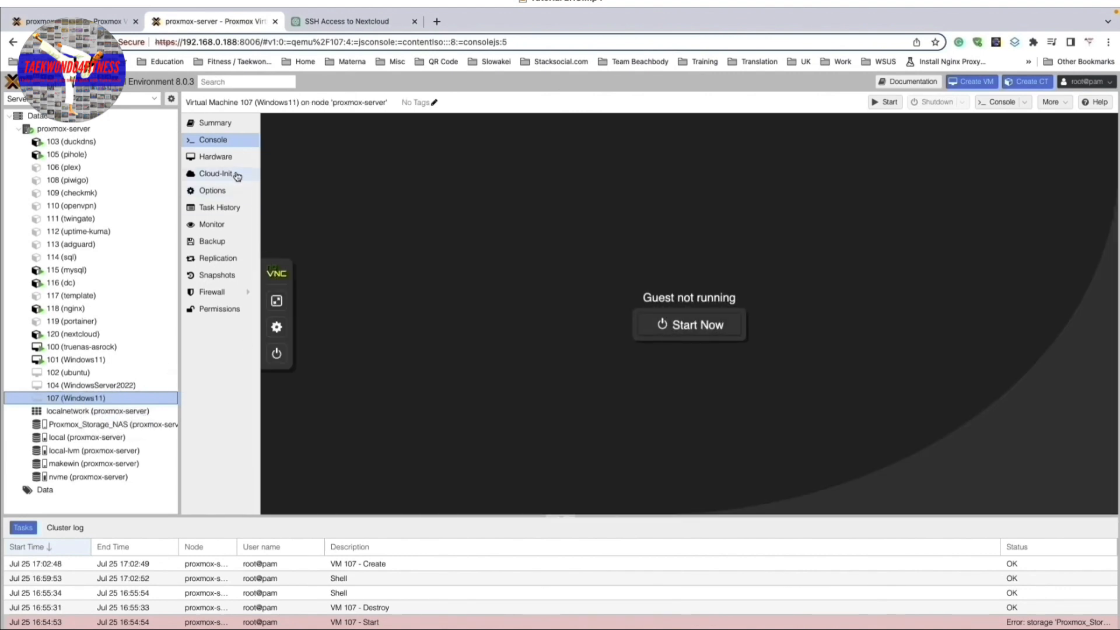
pyautogui.click(212, 159)
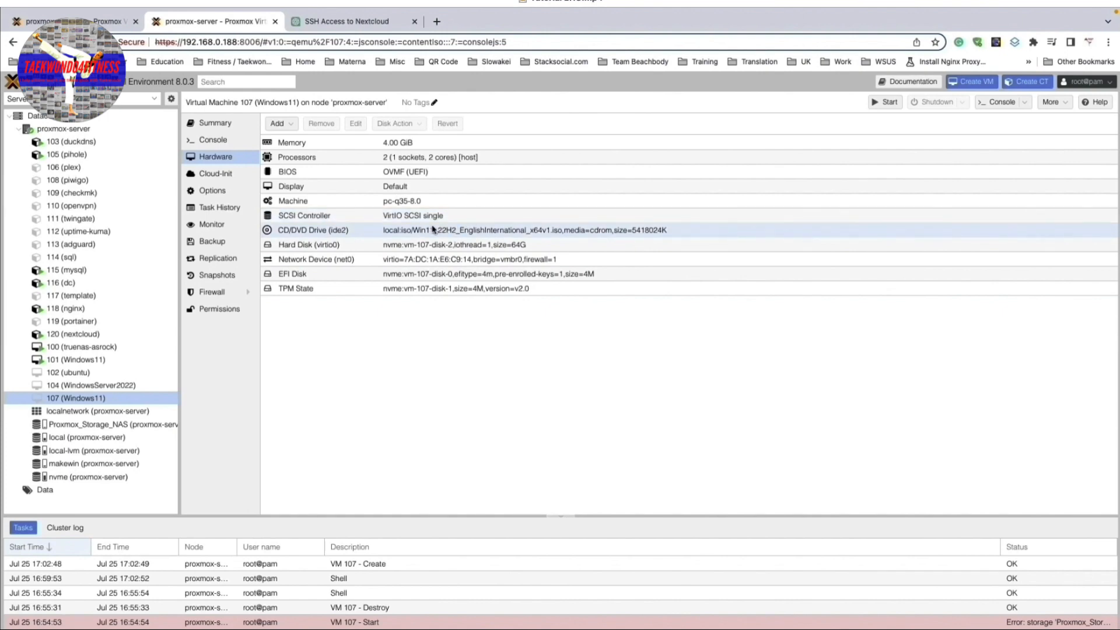
# Add an IDE CD/DVD drive to the virtual machine using virtio-win-0.1.229.iso from the local storage.
pyautogui.click(277, 124)
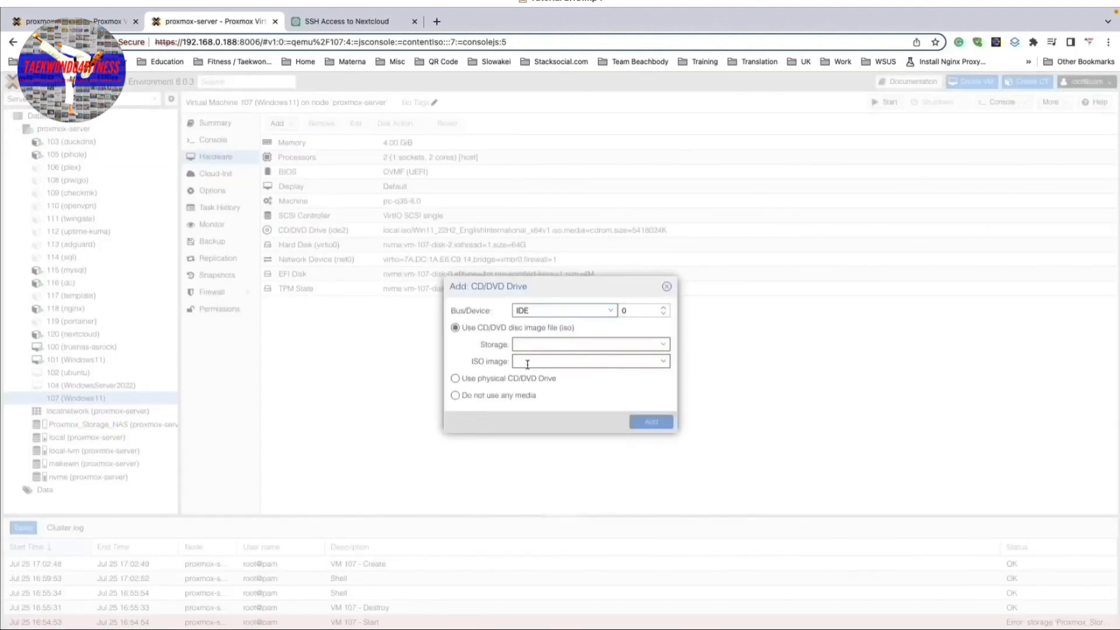
pyautogui.click(664, 345)
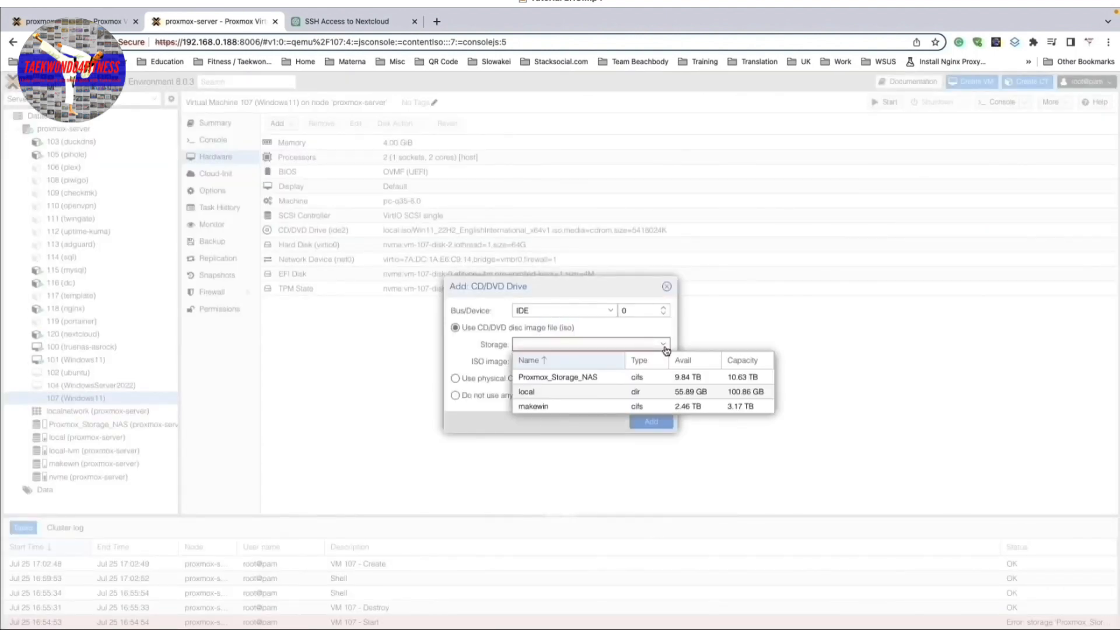
pyautogui.click(549, 395)
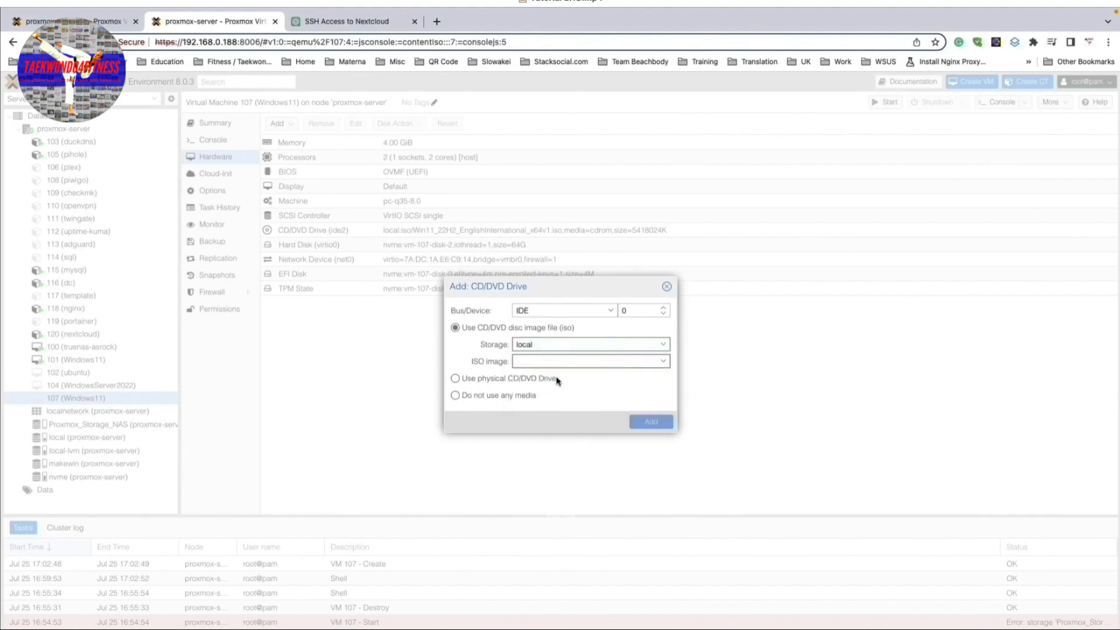
pyautogui.click(668, 364)
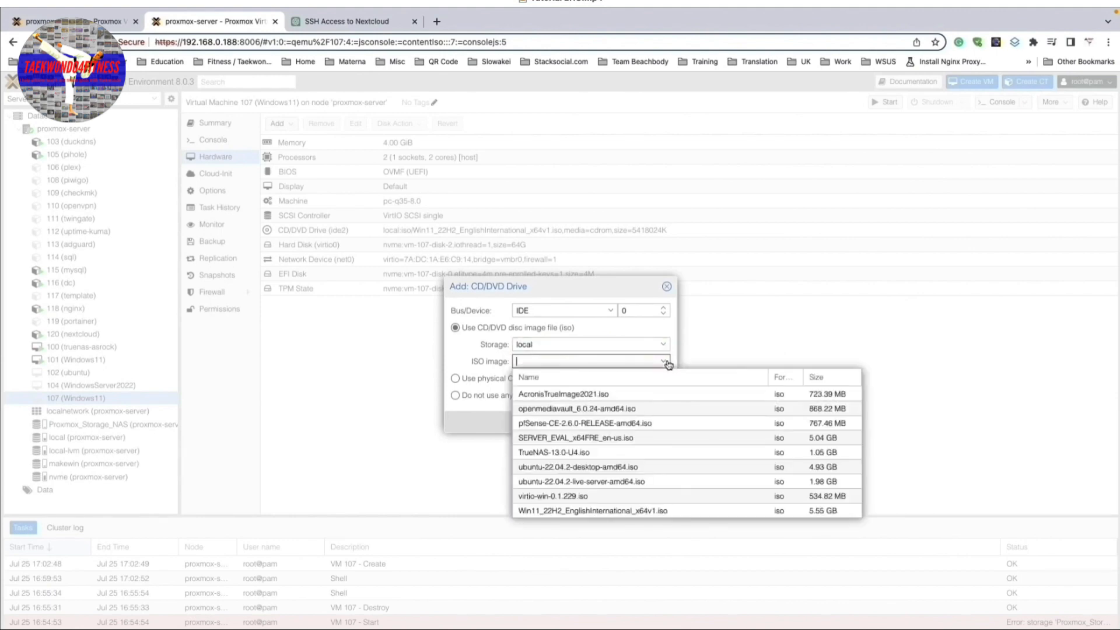
pyautogui.click(569, 497)
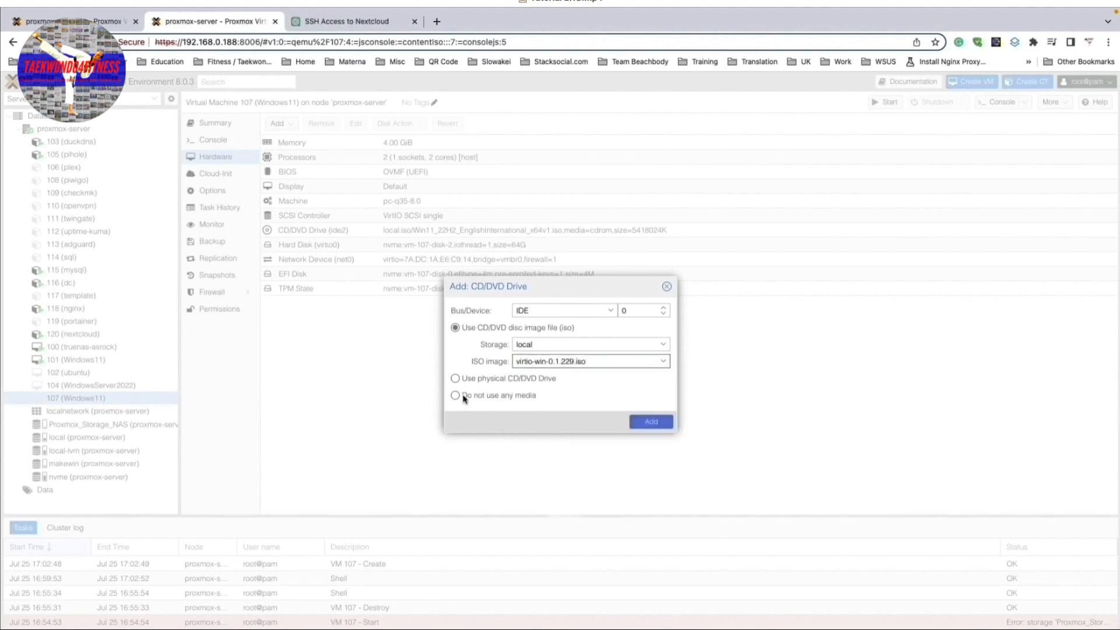
pyautogui.click(649, 423)
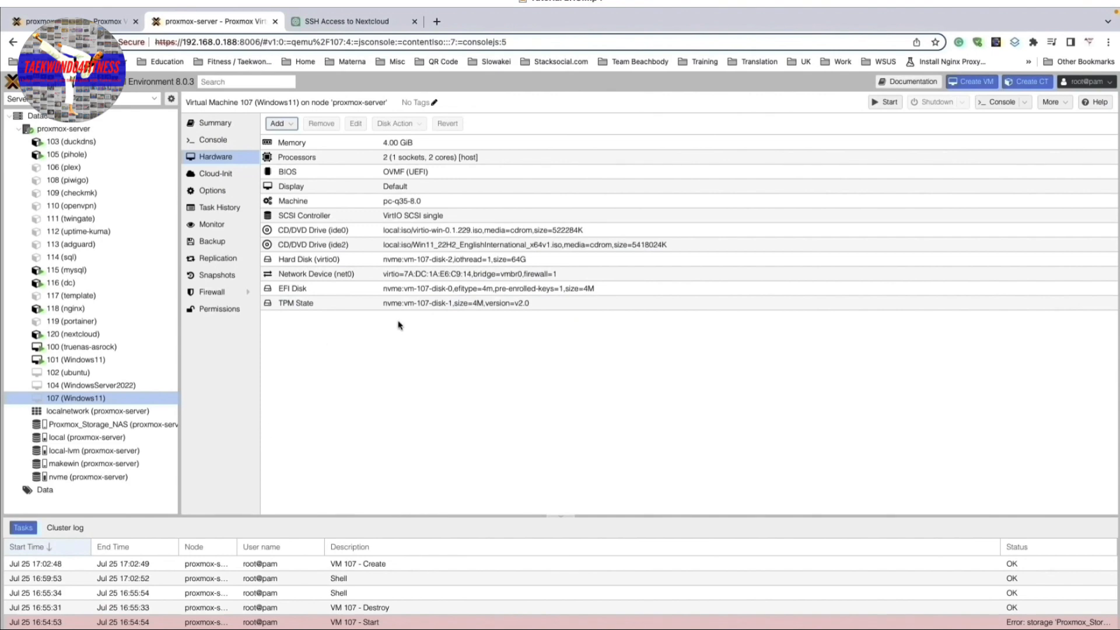
# Start the virtual machine and boot it from the Windows installation disc in its console.
pyautogui.click(886, 102)
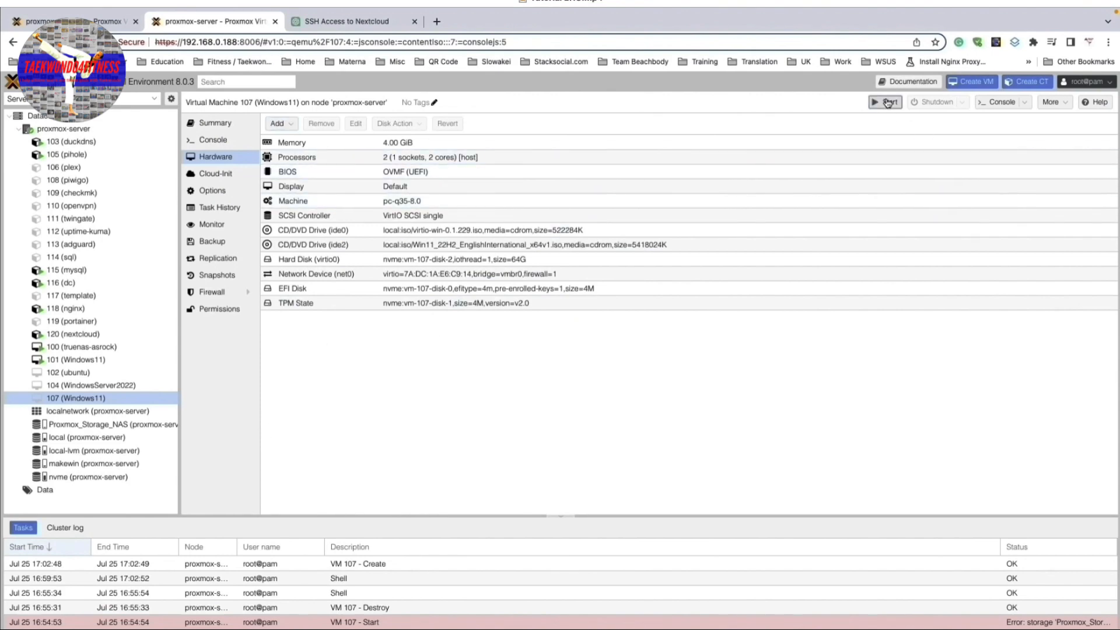
pyautogui.click(208, 140)
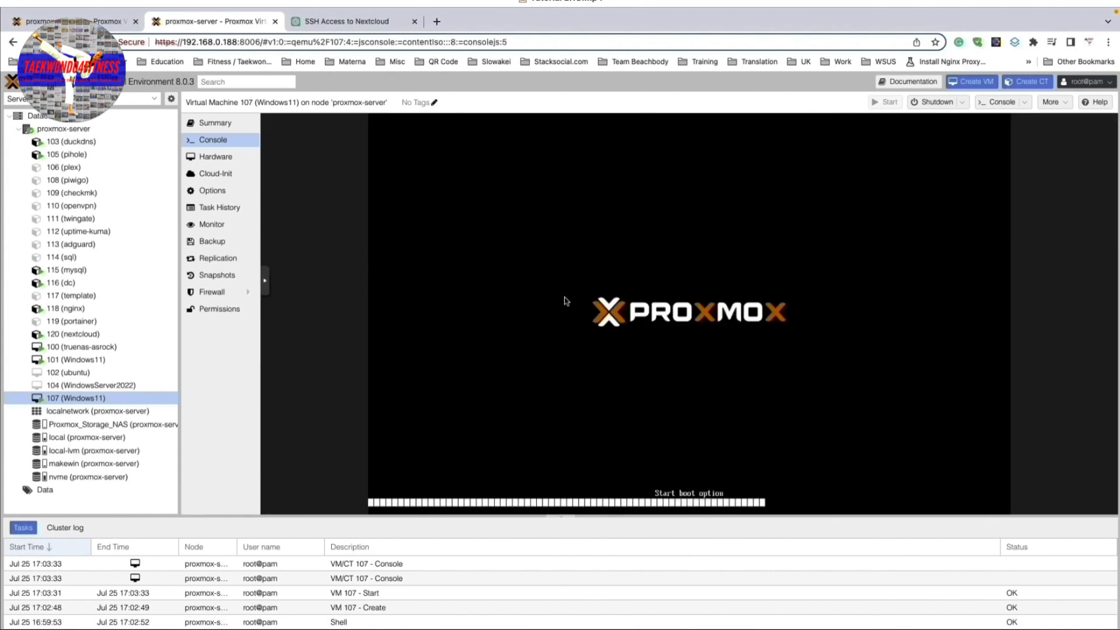
pyautogui.press('Return')
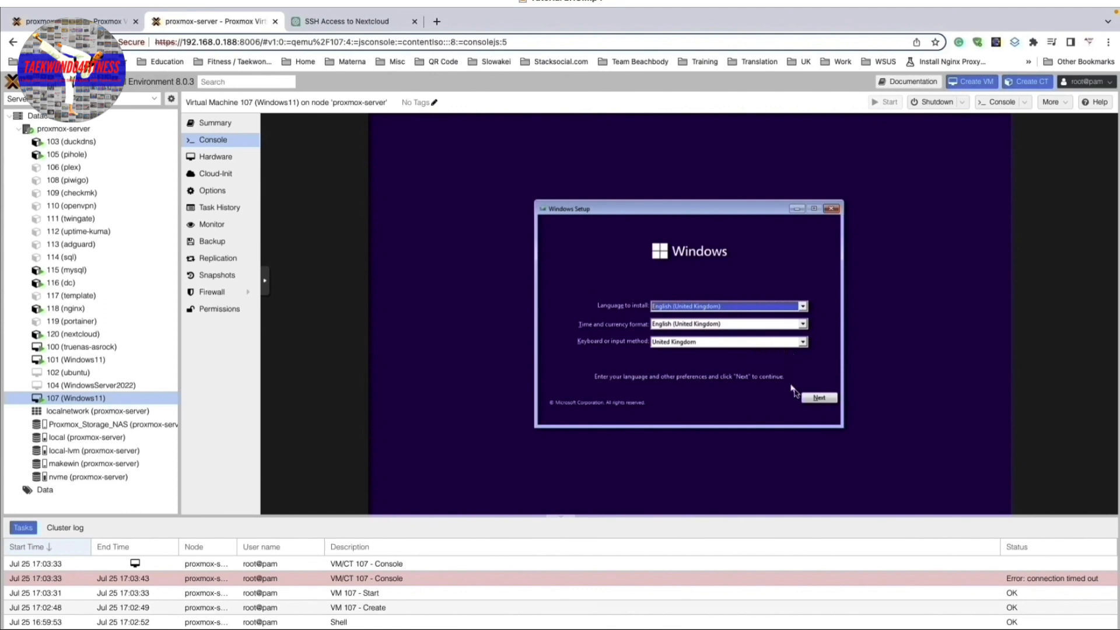
# Start the Windows installation with the preset English (United Kingdom) language settings and continue without a product key.
pyautogui.click(819, 398)
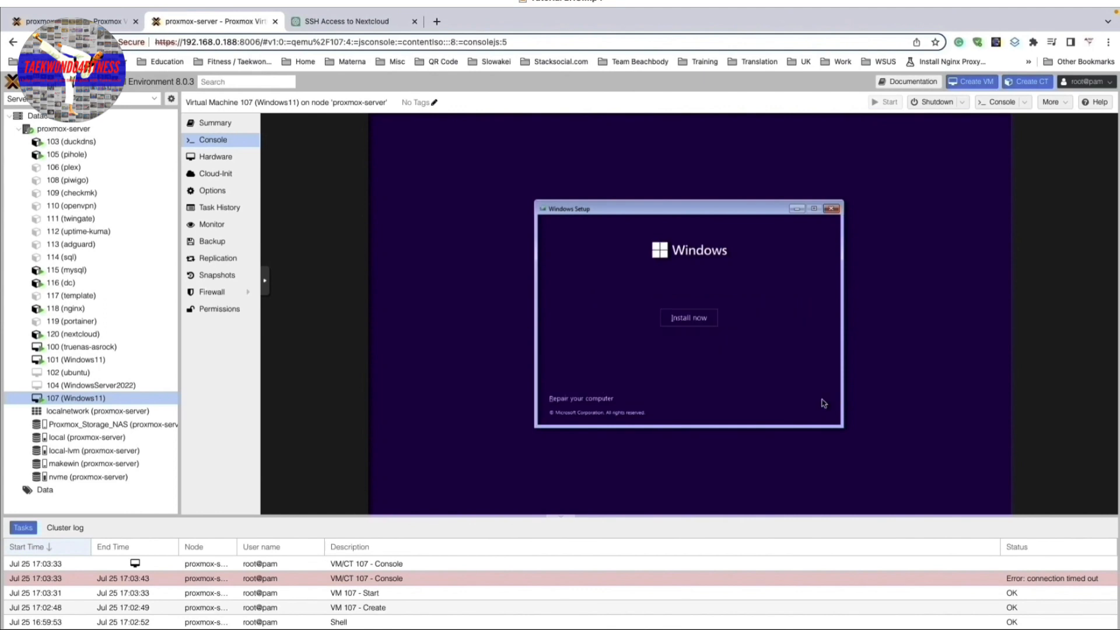
pyautogui.click(677, 322)
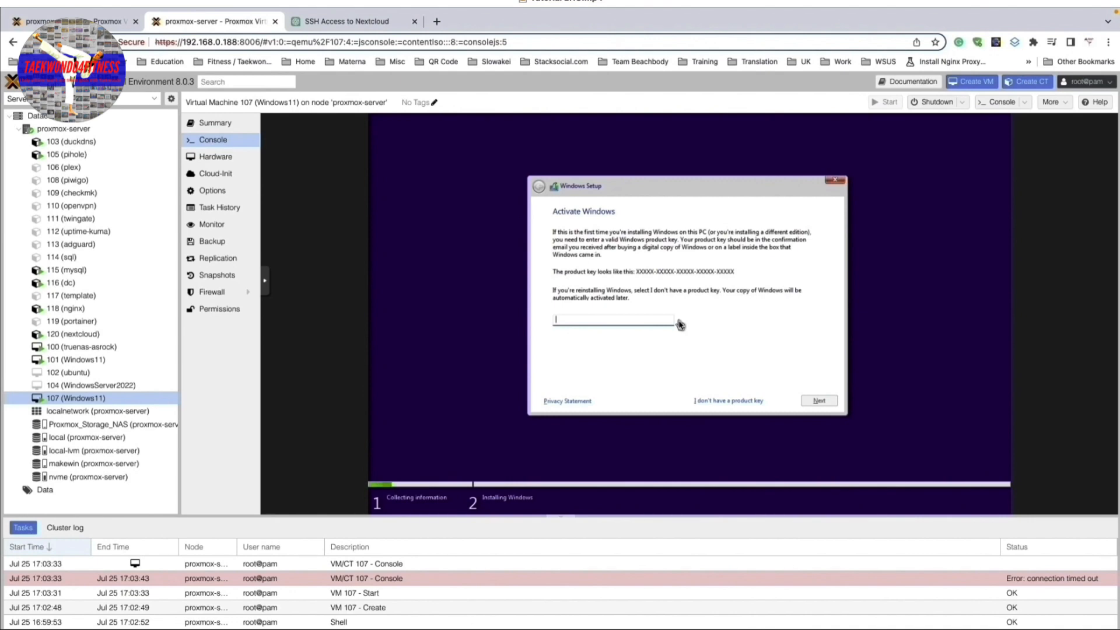
pyautogui.click(734, 403)
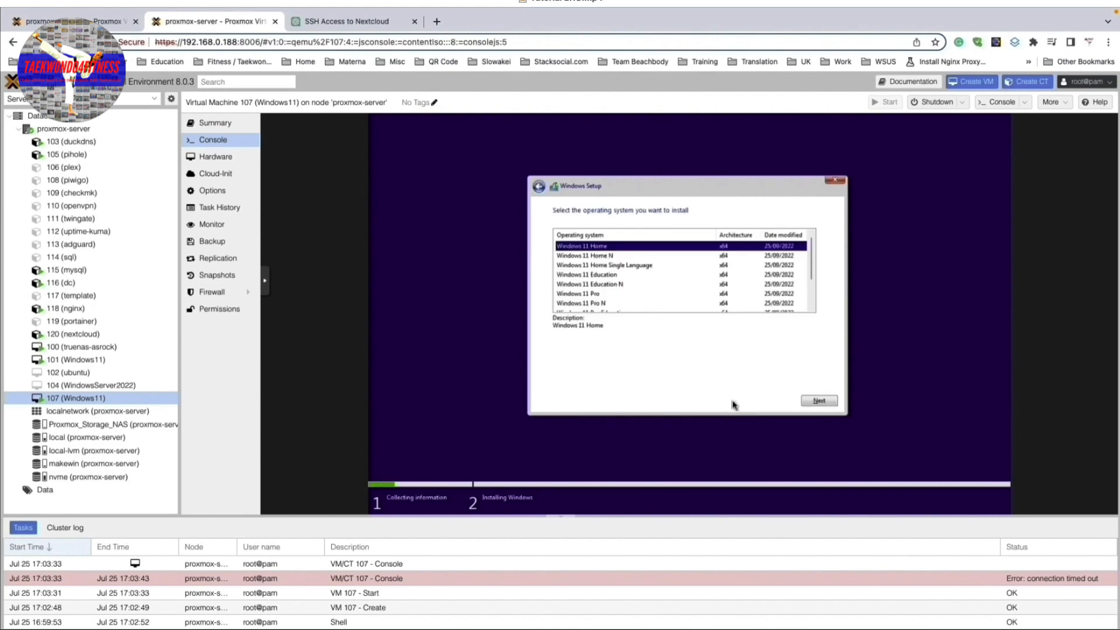
# Select Windows 11 Pro as the operating system to install and accept the licence terms.
pyautogui.click(576, 295)
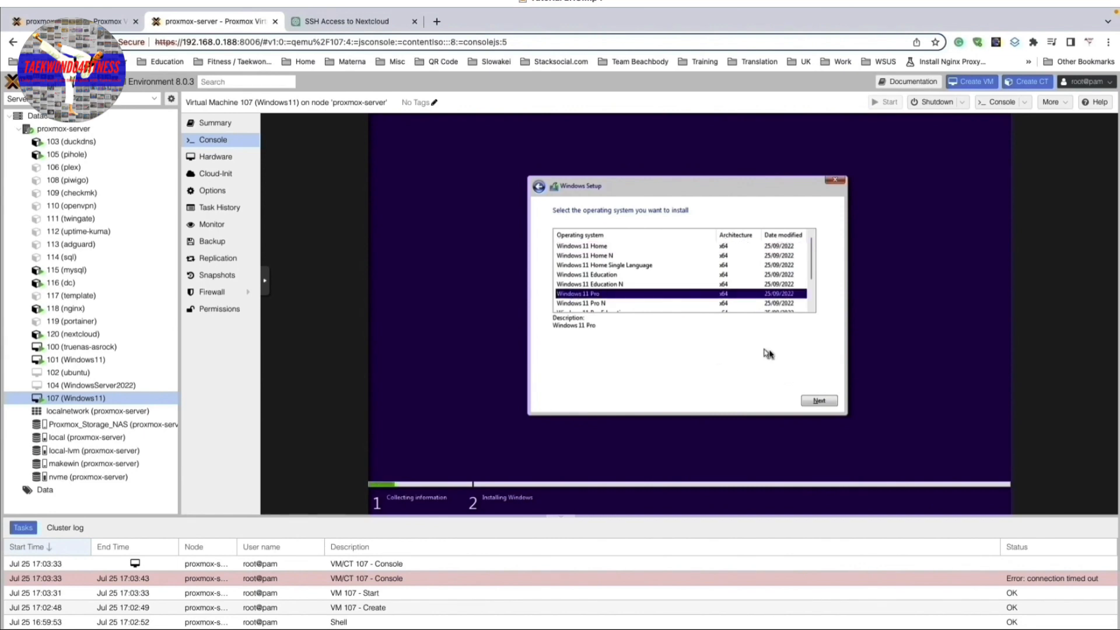
pyautogui.click(820, 401)
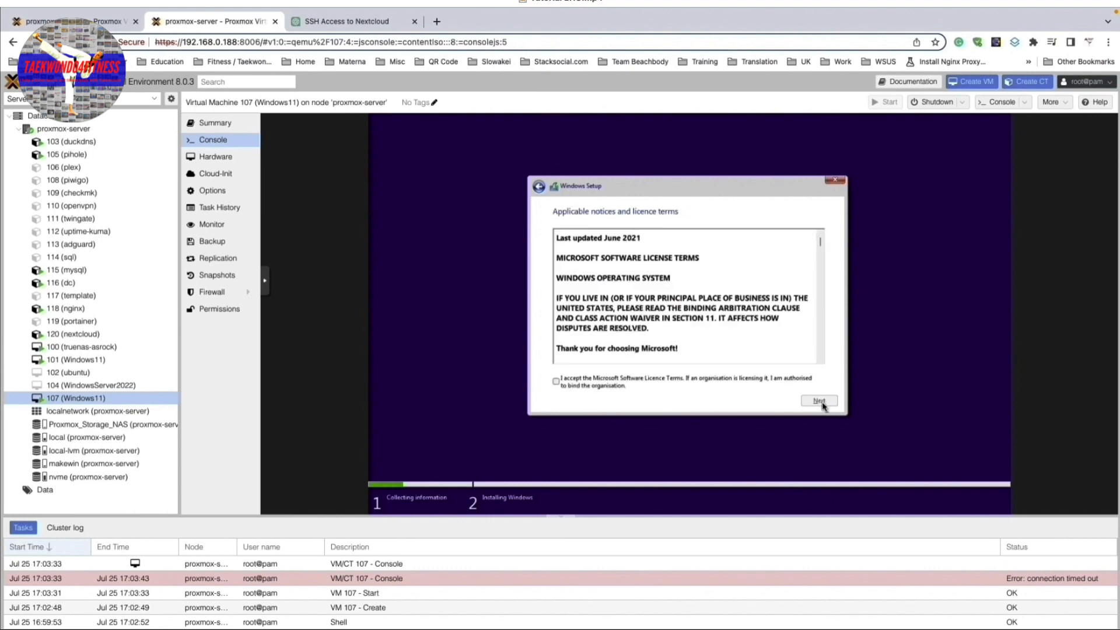
pyautogui.click(556, 381)
pyautogui.click(820, 402)
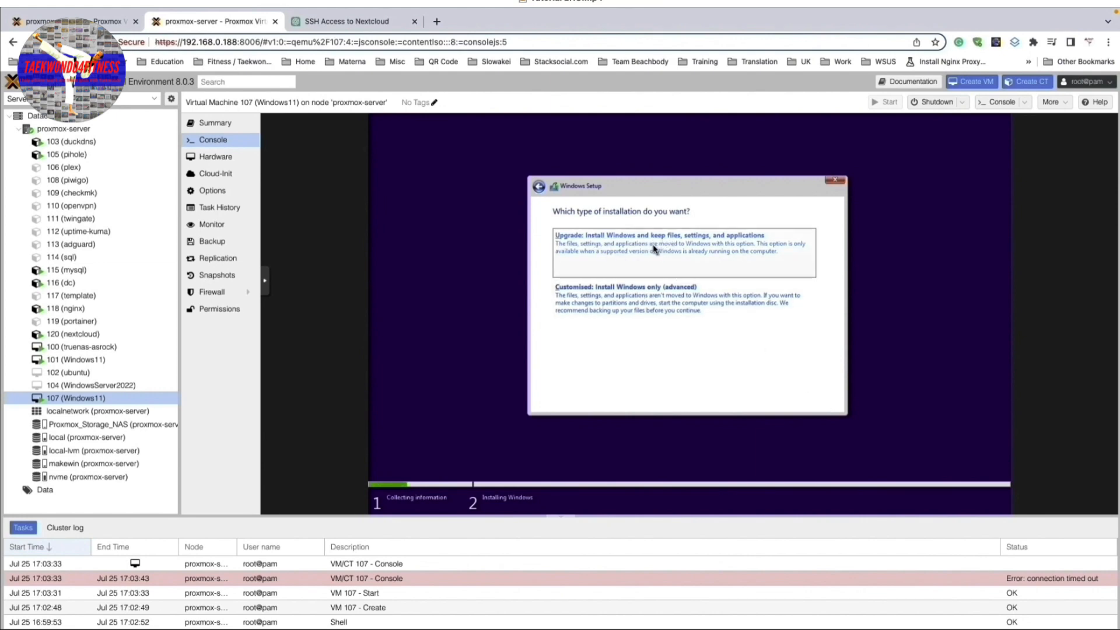
# Choose the customised installation and load the Red Hat VirtIO SCSI controller driver from amd64\w11 on the virtio-win CD.
pyautogui.click(607, 301)
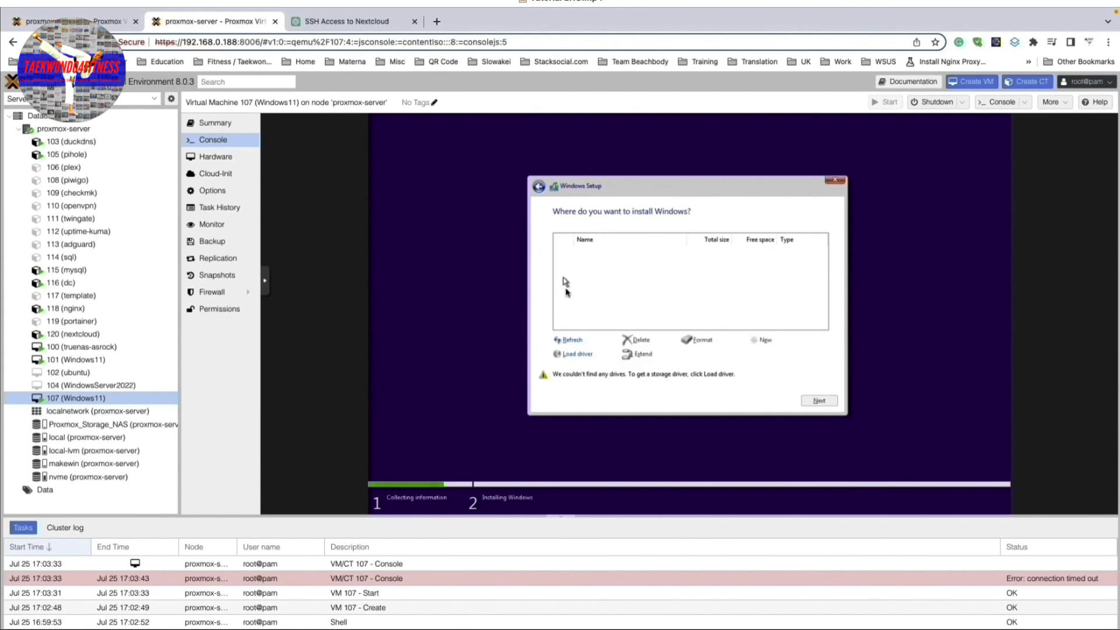
pyautogui.click(577, 354)
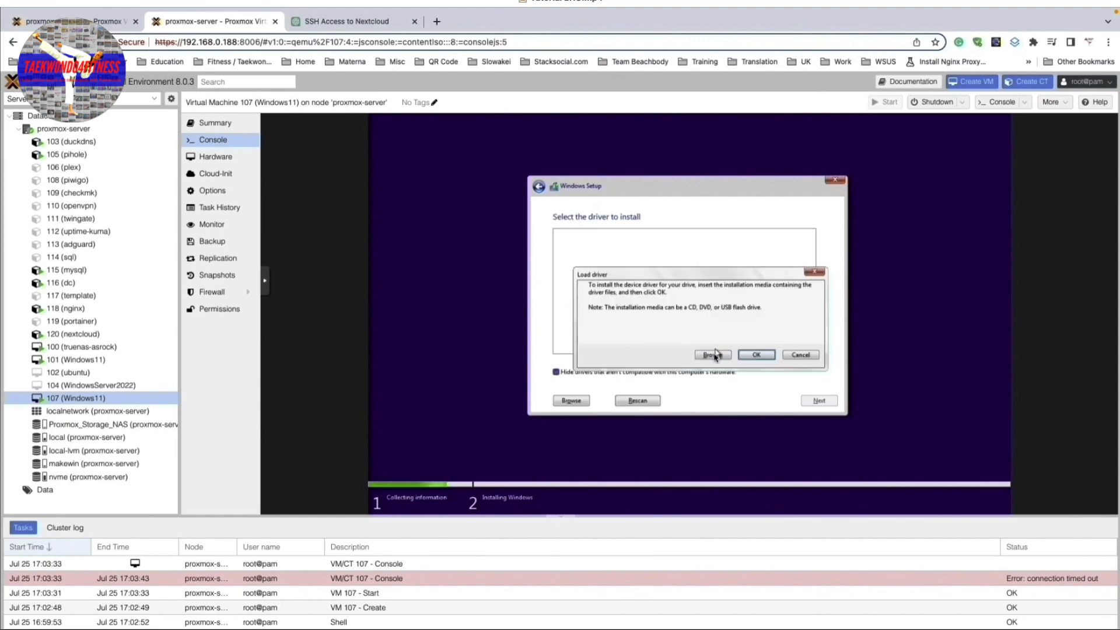
pyautogui.click(712, 355)
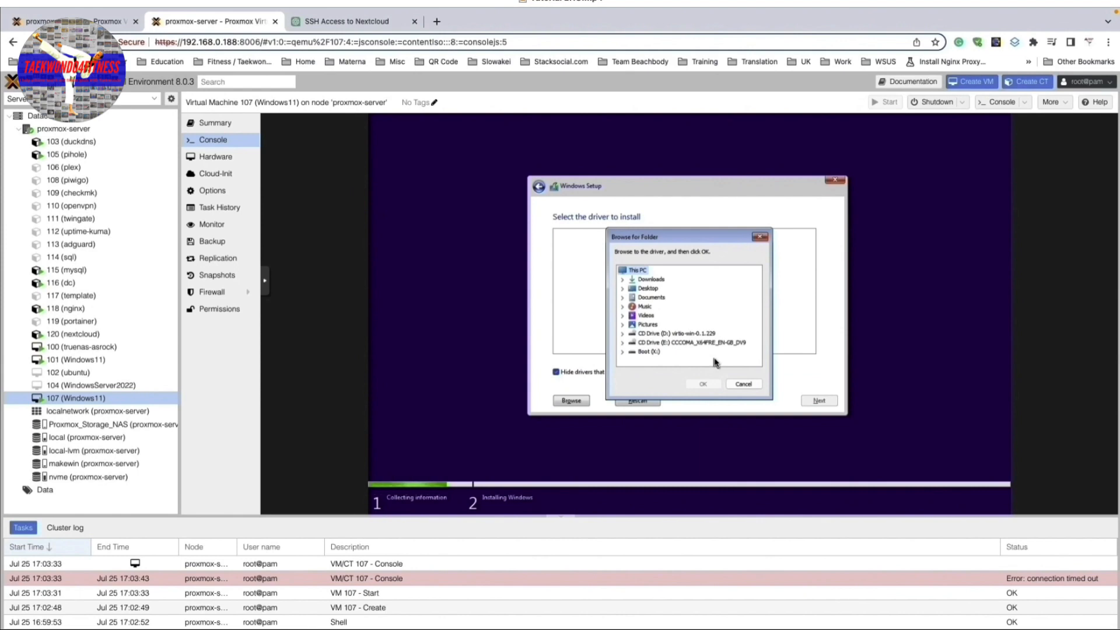
pyautogui.doubleClick(653, 334)
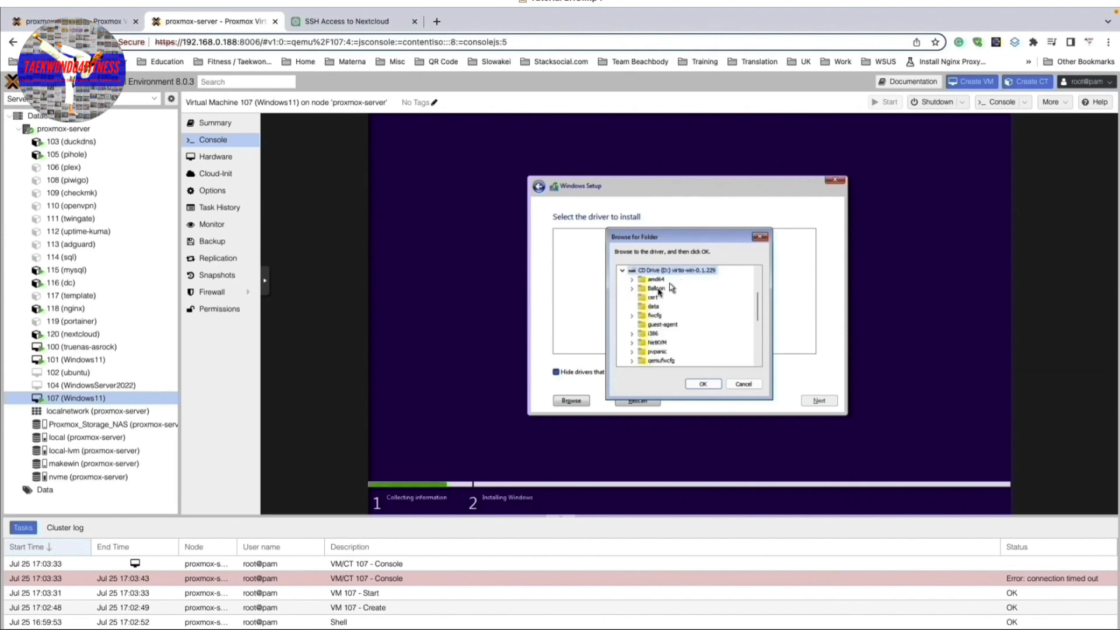
pyautogui.click(632, 280)
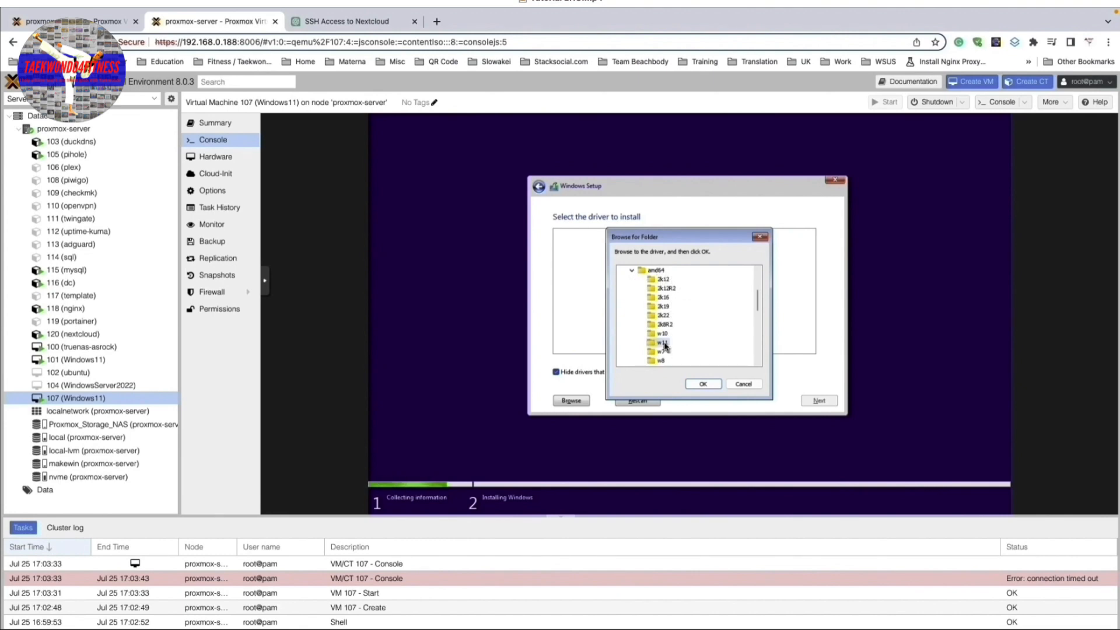
pyautogui.click(703, 383)
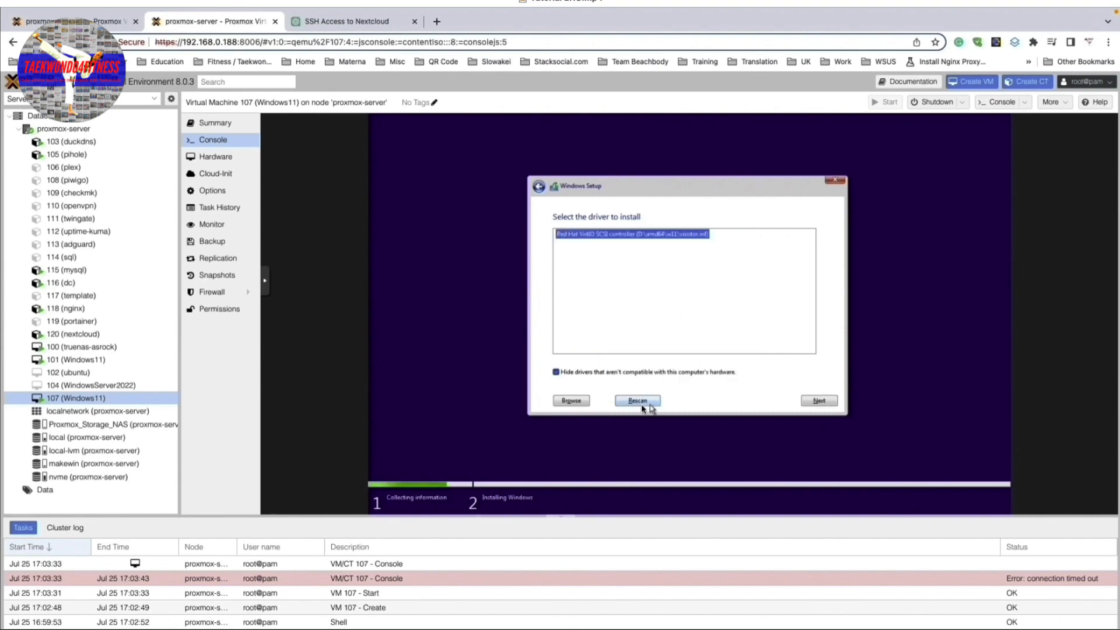
pyautogui.click(817, 401)
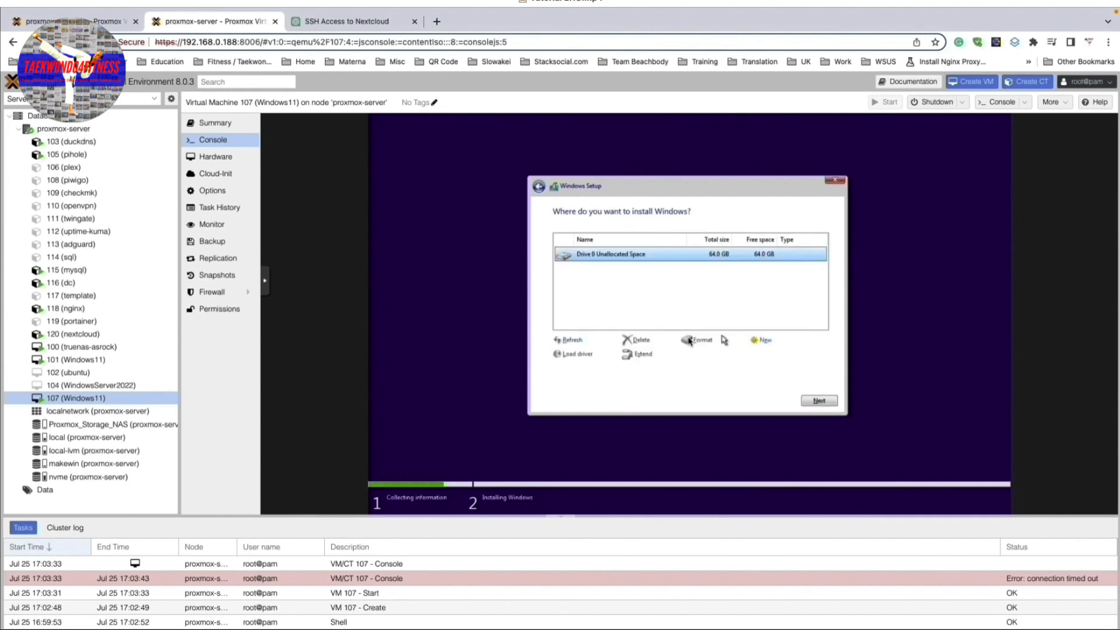
# Load the Red Hat VirtIO Ethernet Adapter driver from NetKVM\w11\amd64 on the virtio-win CD and install Windows on Drive 0 Unallocated Space.
pyautogui.click(575, 354)
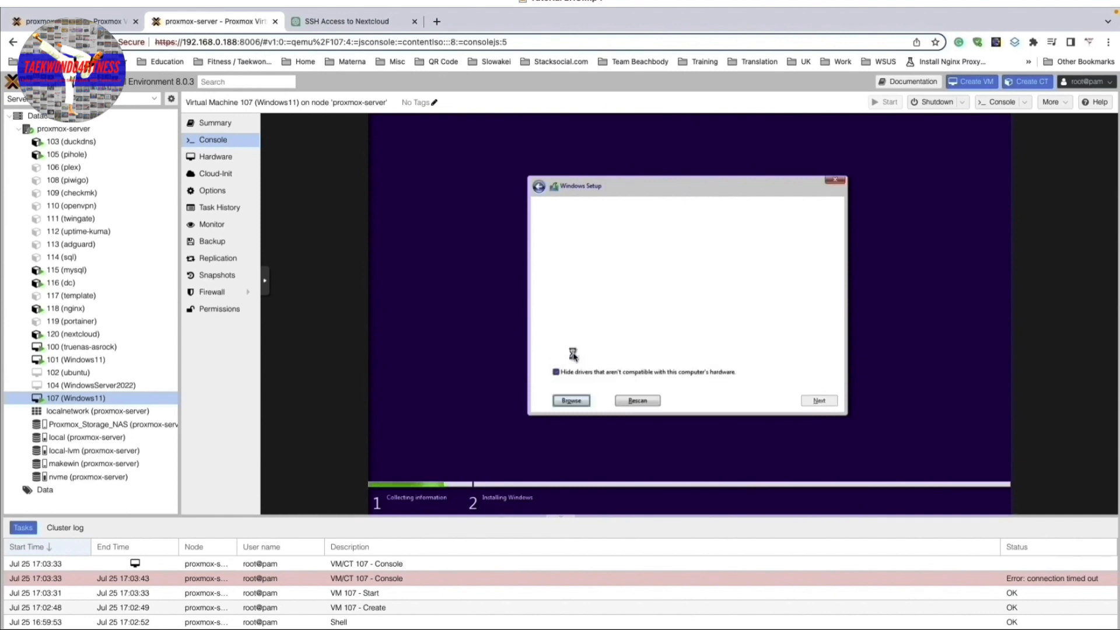
pyautogui.click(722, 356)
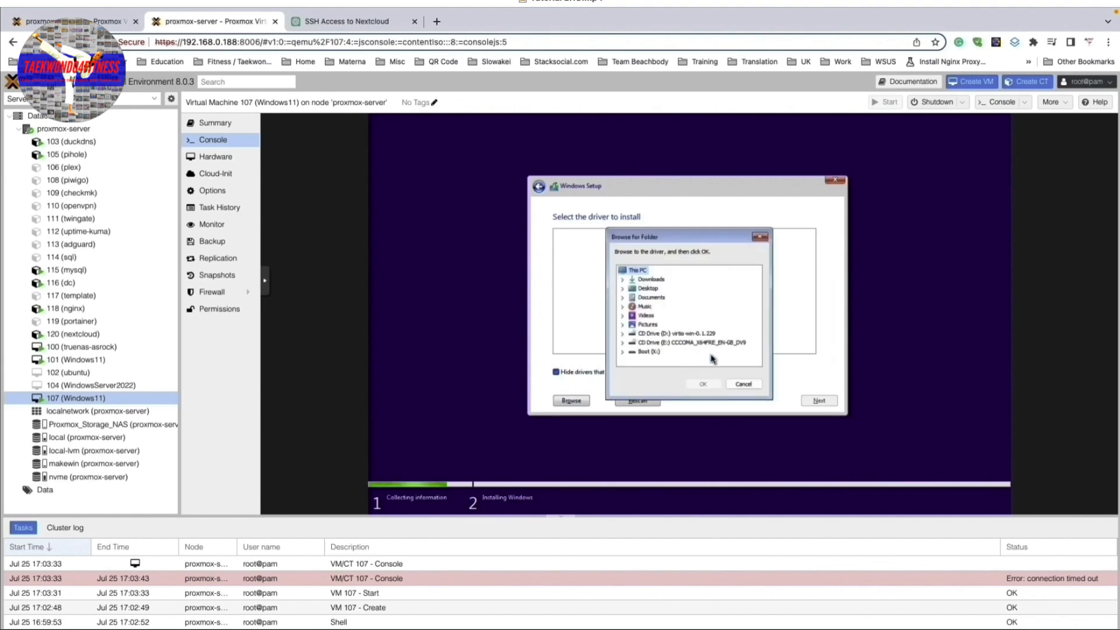
pyautogui.click(677, 335)
pyautogui.click(703, 384)
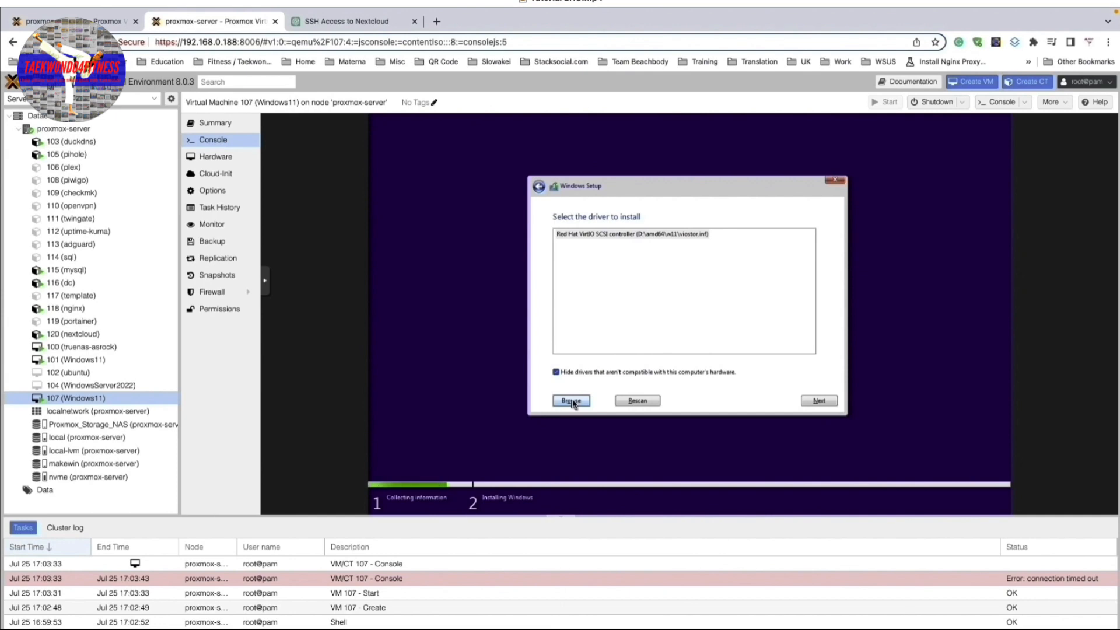
pyautogui.click(572, 401)
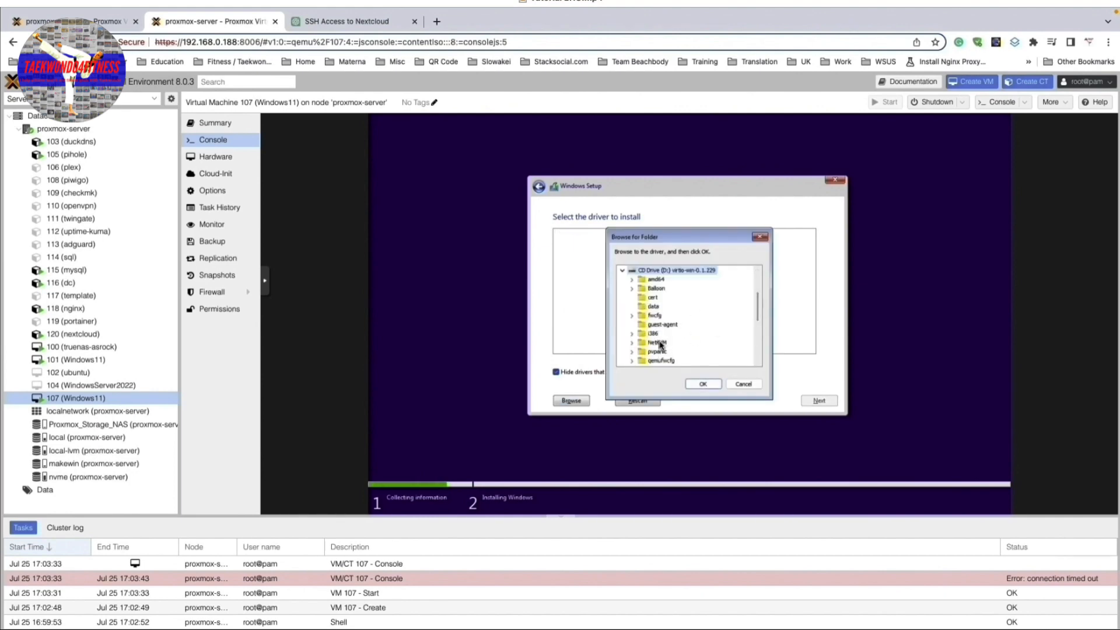
pyautogui.doubleClick(661, 345)
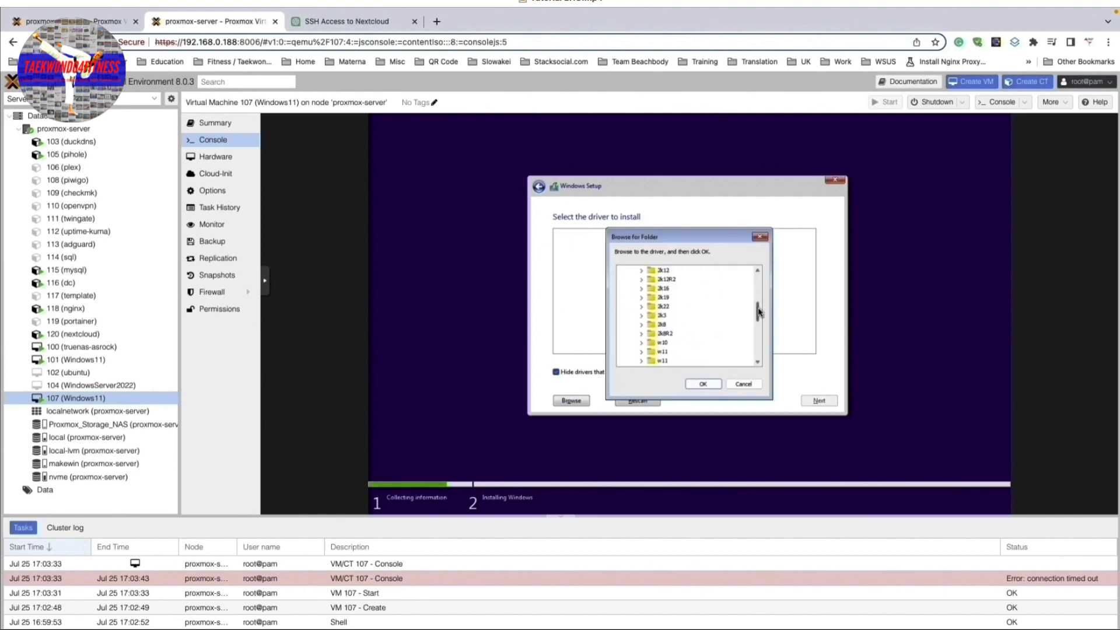
pyautogui.scroll(-2, 758, 312)
pyautogui.click(642, 307)
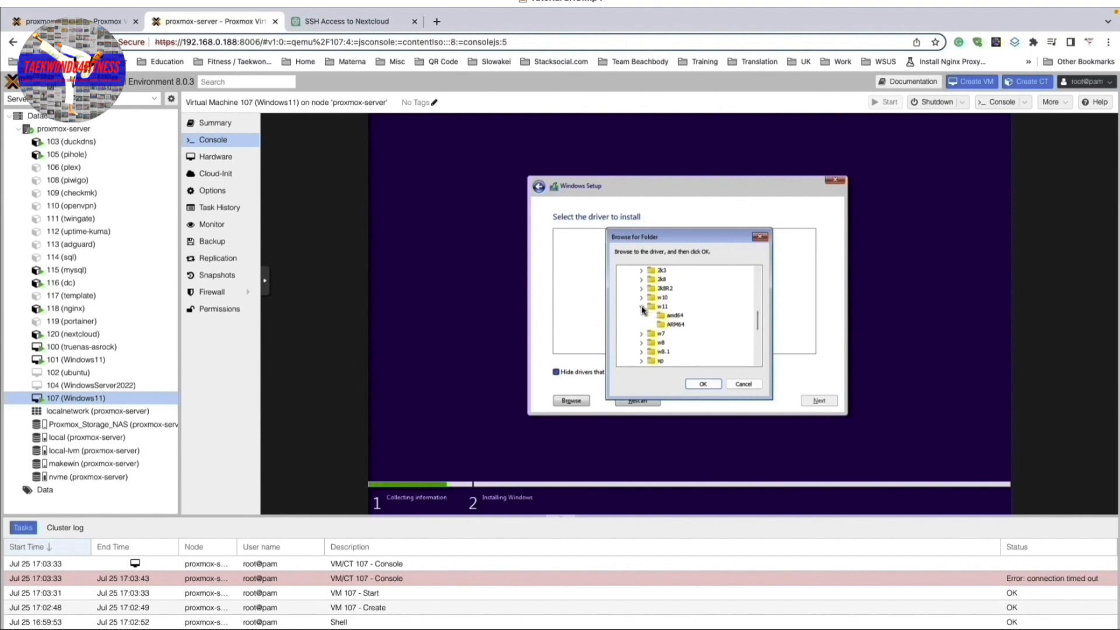
pyautogui.click(679, 319)
pyautogui.click(702, 384)
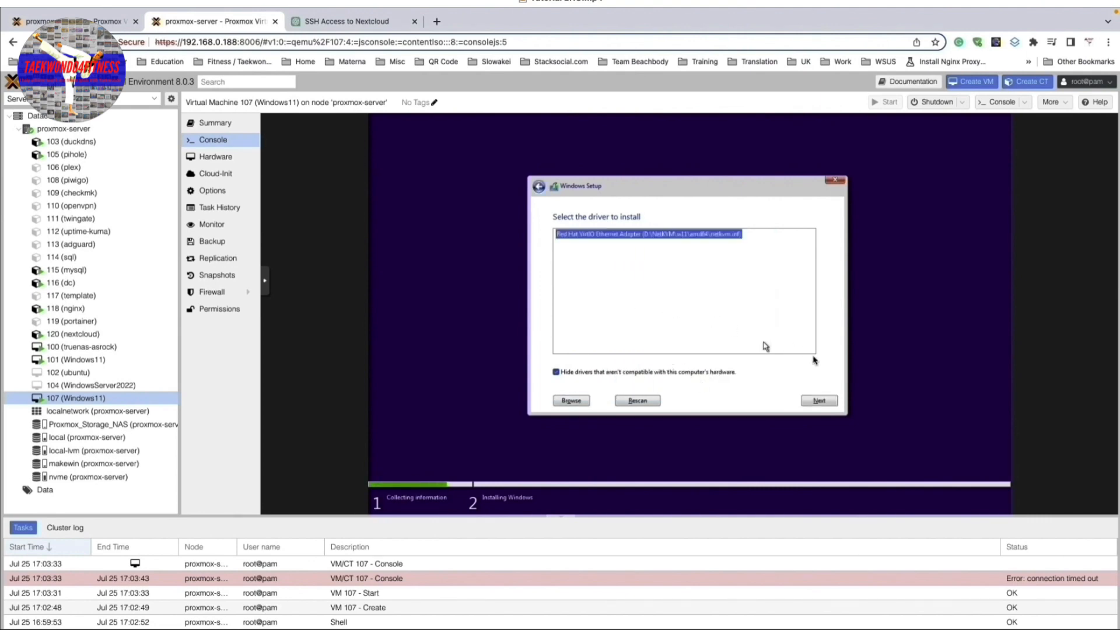
pyautogui.click(820, 401)
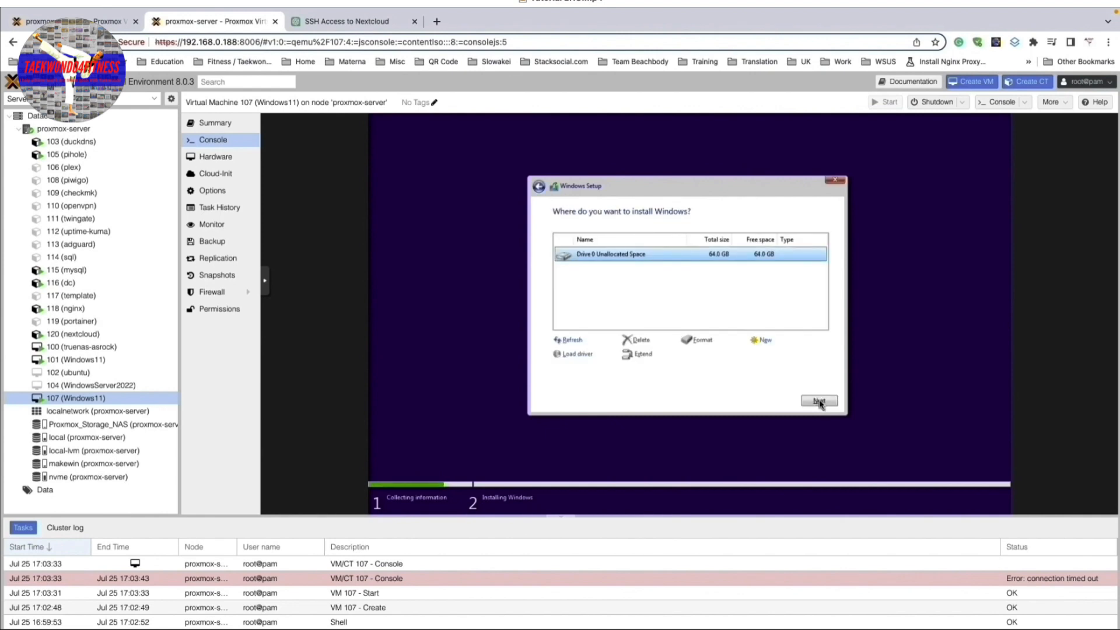
pyautogui.click(819, 402)
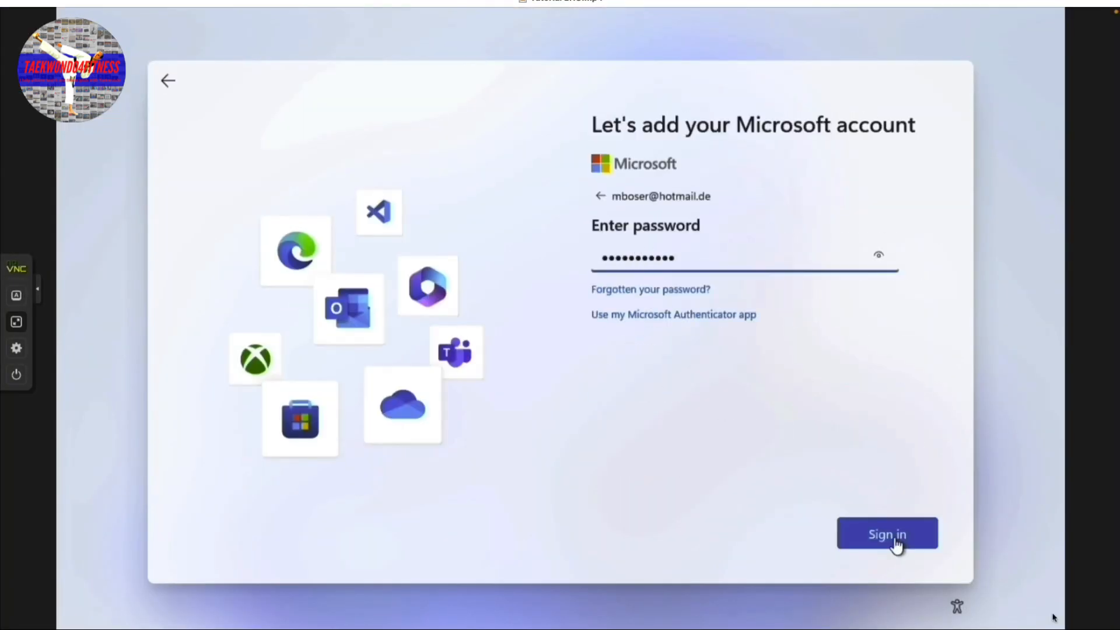
# Sign in to the Microsoft account and go through the device setup pages, skipping the experience customisation.
pyautogui.click(893, 534)
pyautogui.click(885, 535)
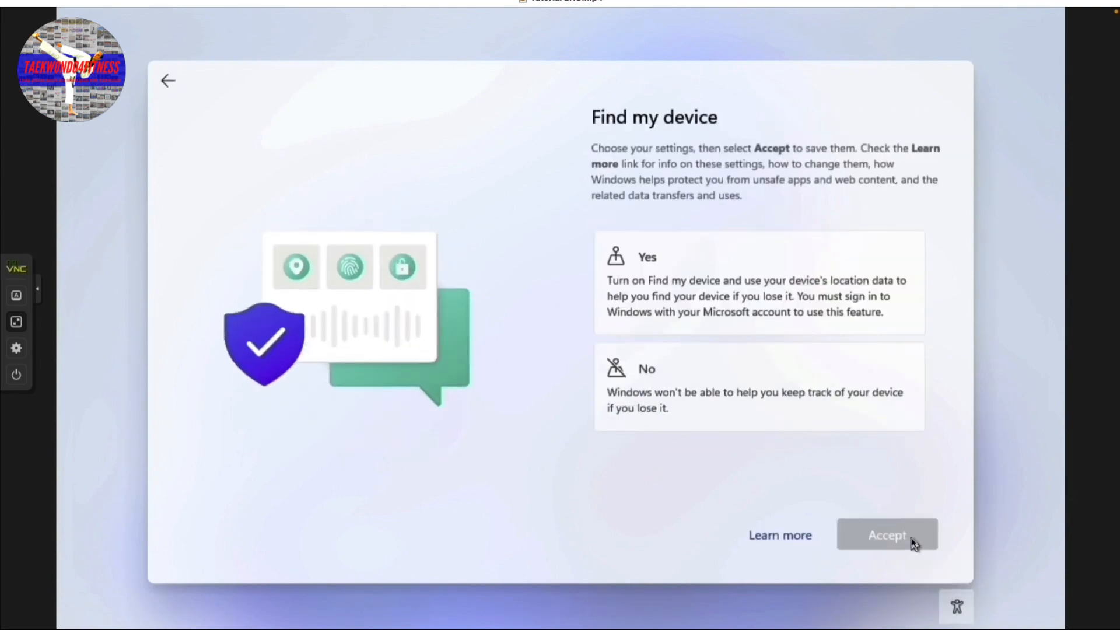
pyautogui.click(912, 537)
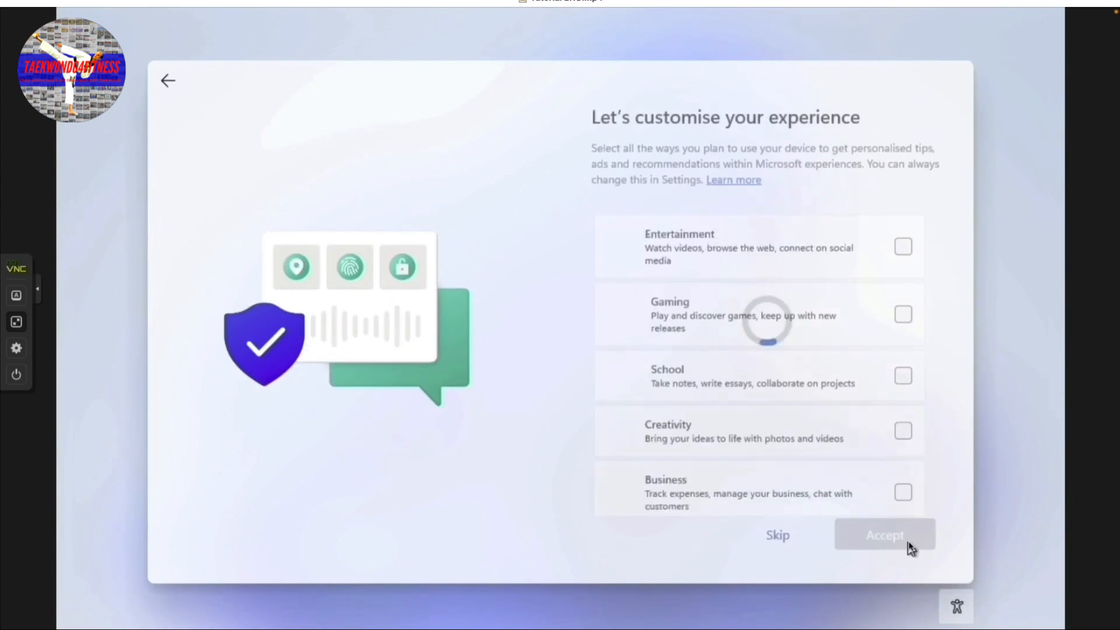
pyautogui.click(780, 535)
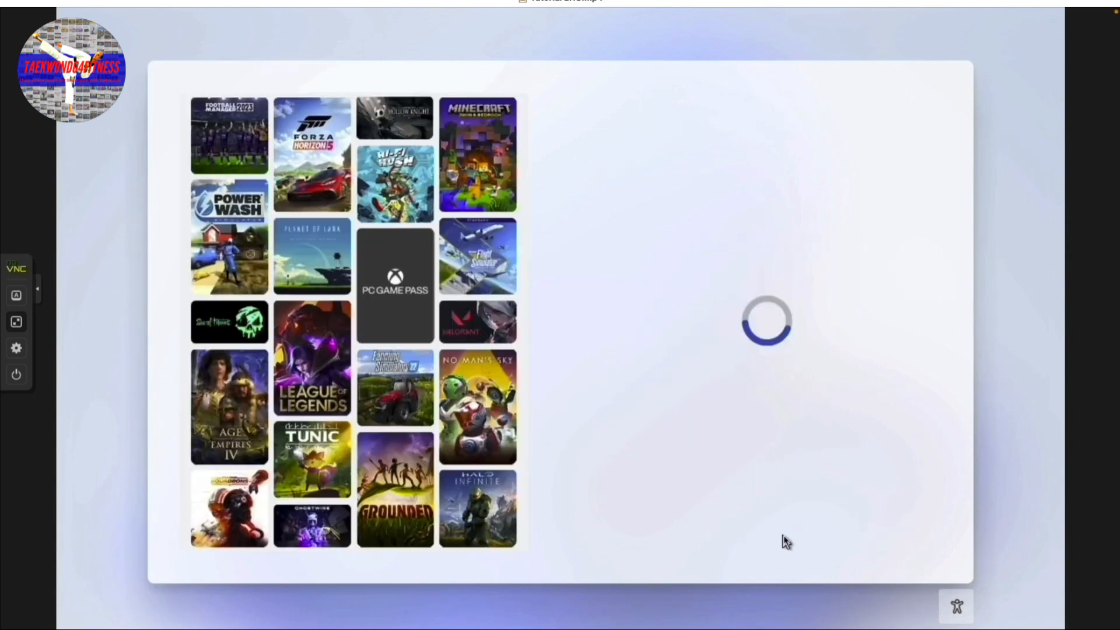